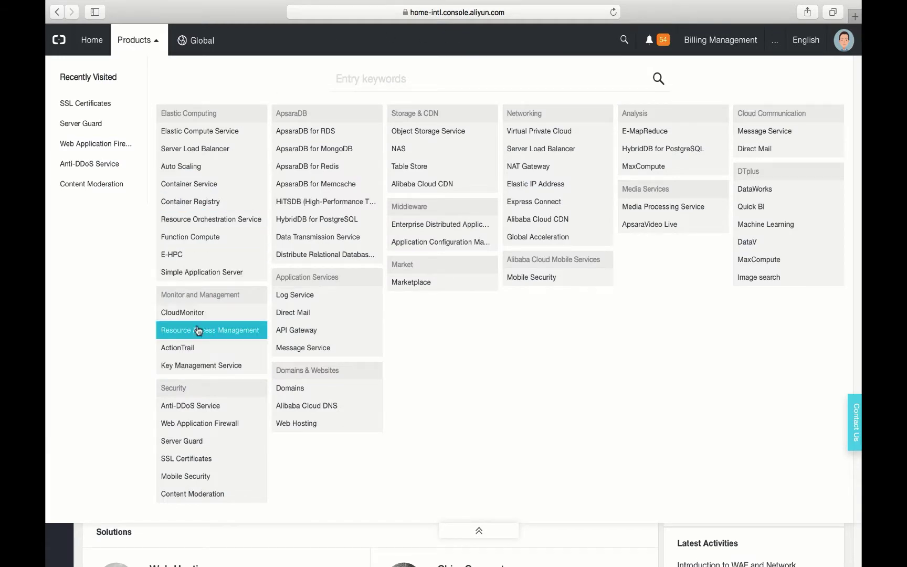
In the KMS console, draft a new key with external key material, then cancel it
left_click(194, 367)
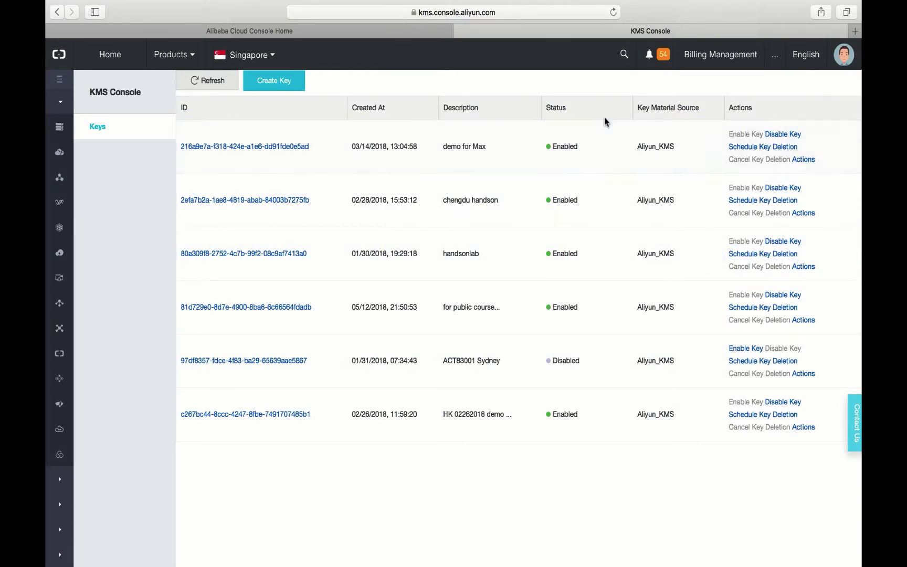
left_click(288, 84)
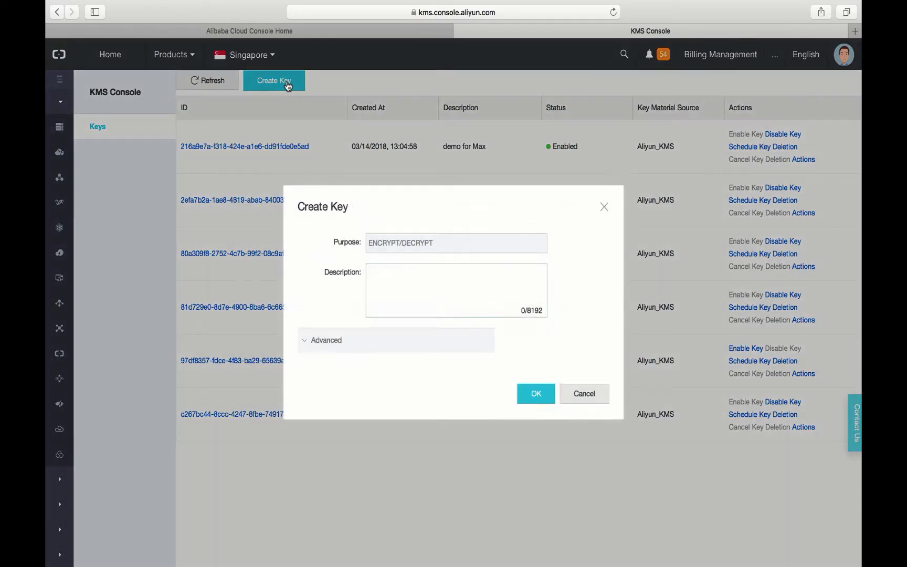
type("asdfjkads;kfja;dkjf")
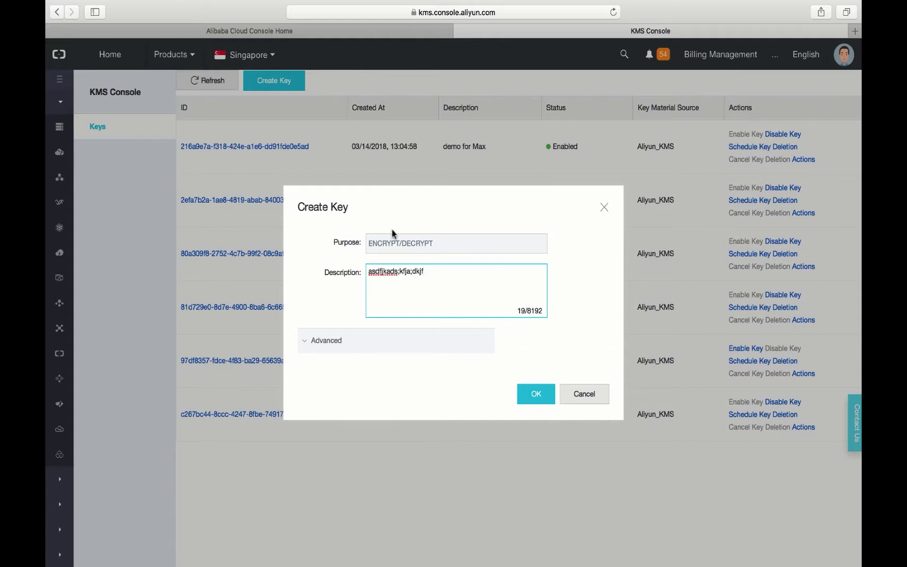
left_click(318, 345)
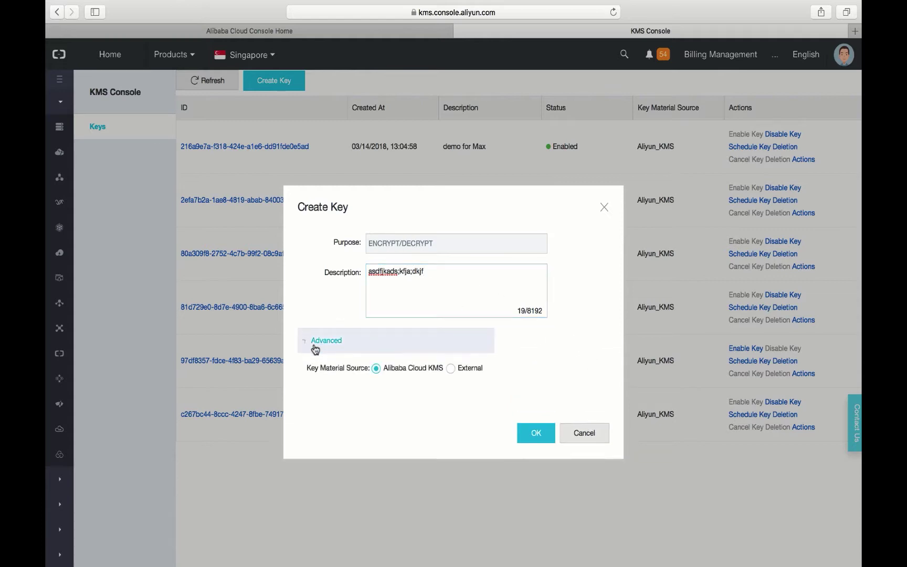
left_click(449, 368)
left_click(578, 469)
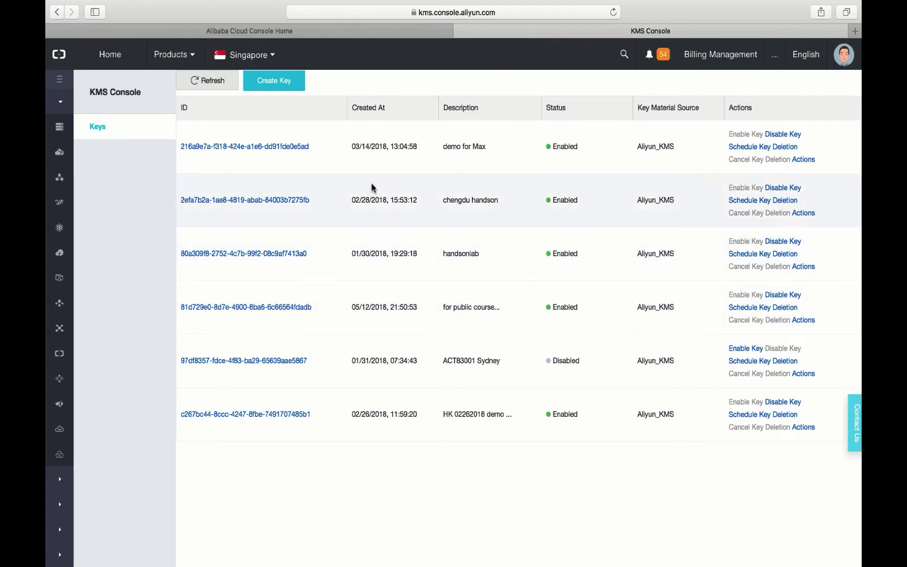
Open the handsonlab key's Key Details page and select its key ID
double_click(452, 256)
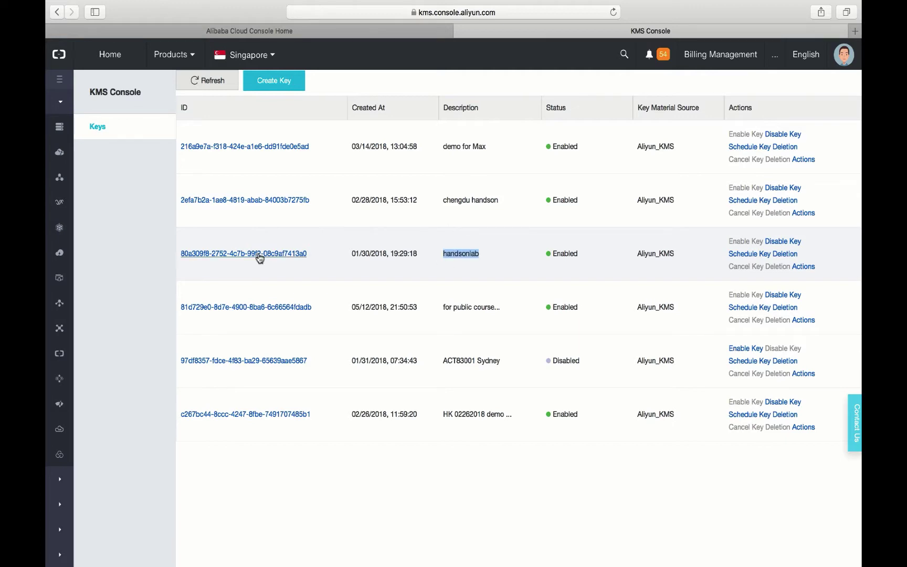
left_click(260, 254)
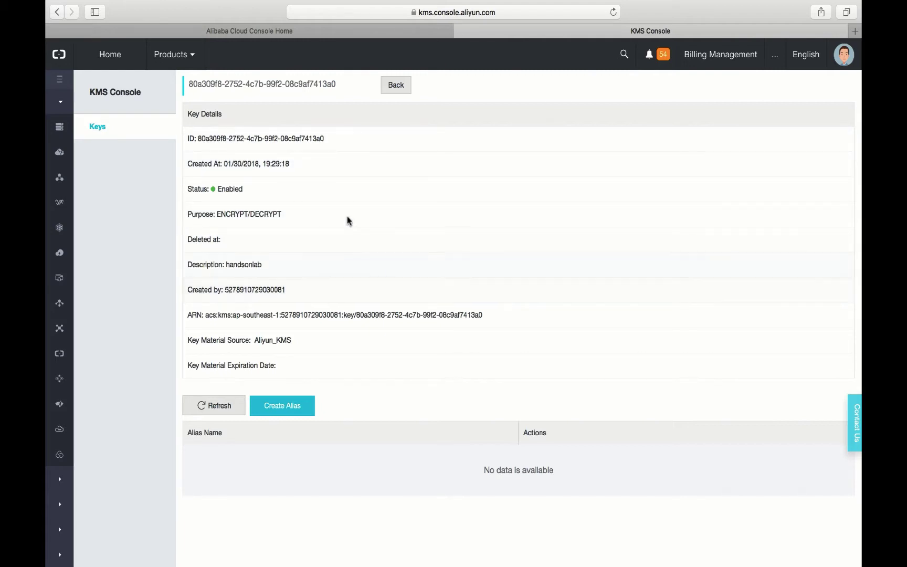
left_click_drag(327, 139, 347, 146)
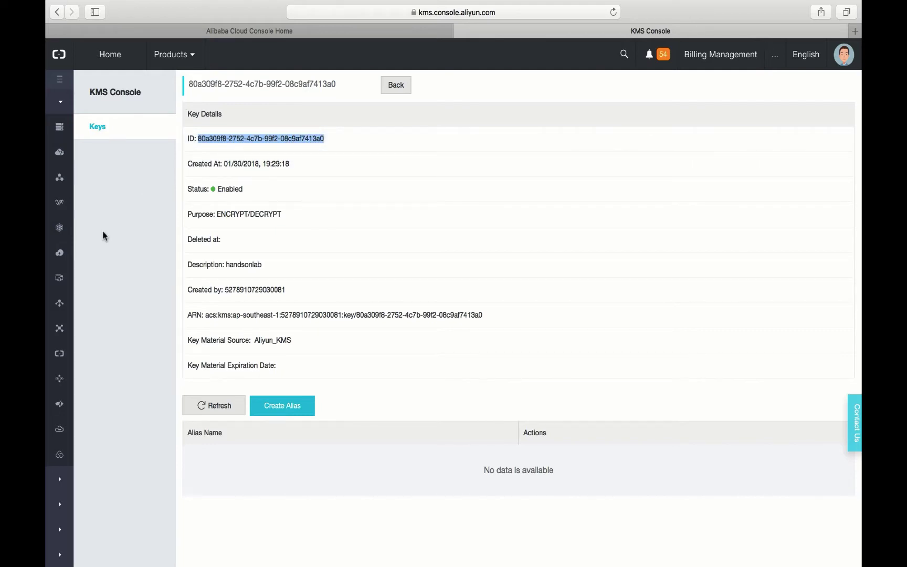
scroll(61, 362, "down", 1)
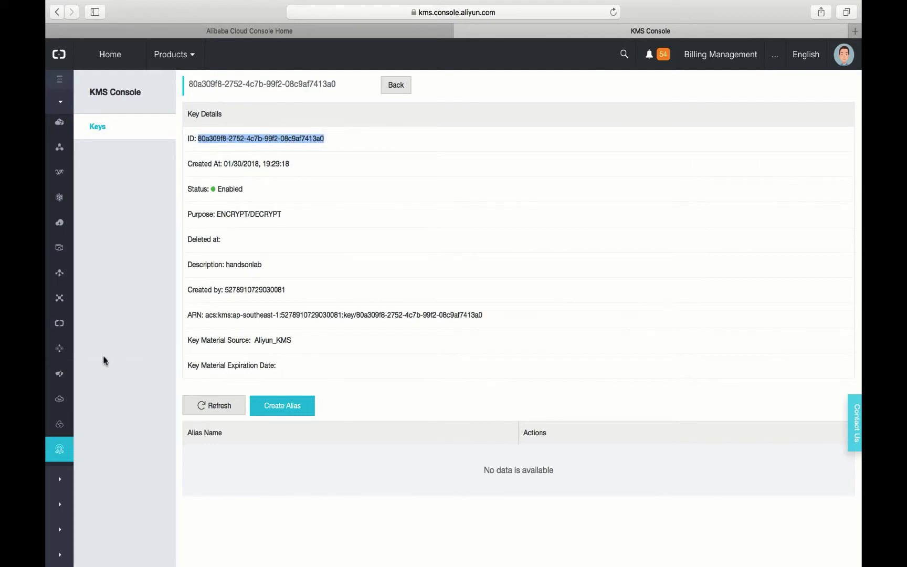
scroll(59, 348, "down", 1)
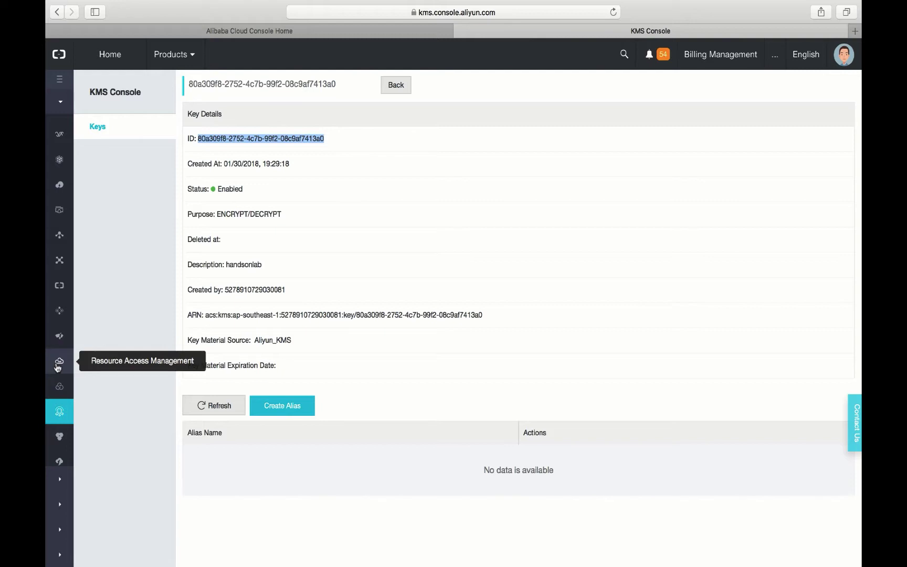
Select the KMS demo user's AccessKey ID under RAM Users, then move to the terminal
left_click(58, 365)
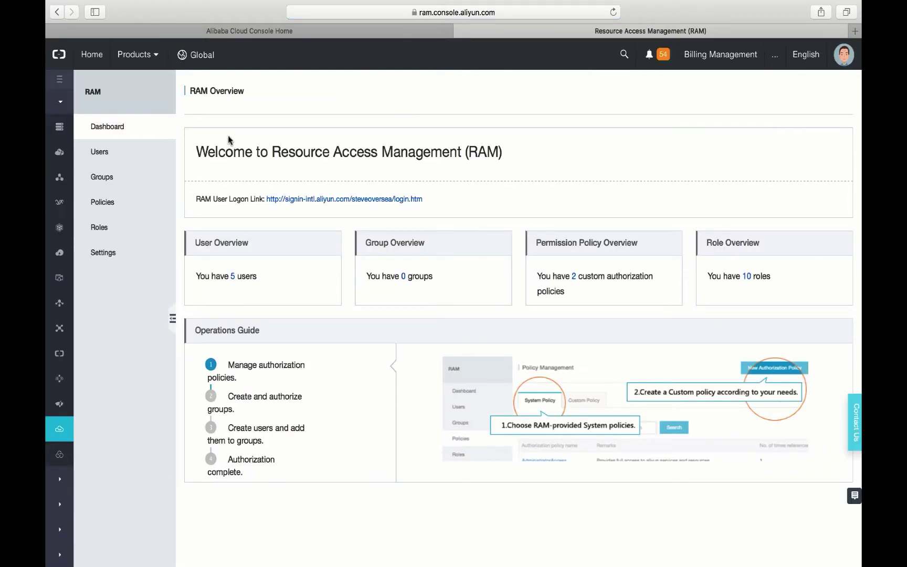
left_click(122, 149)
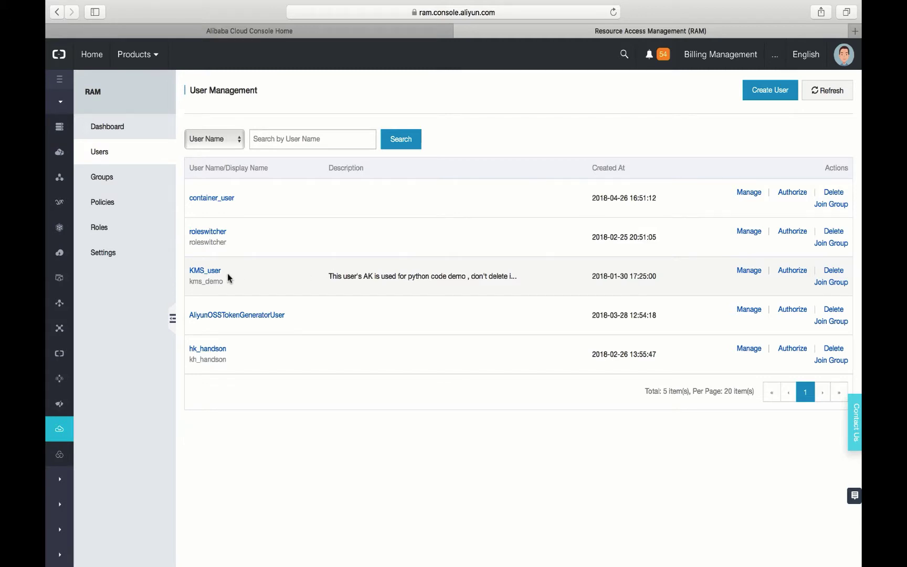
left_click(206, 271)
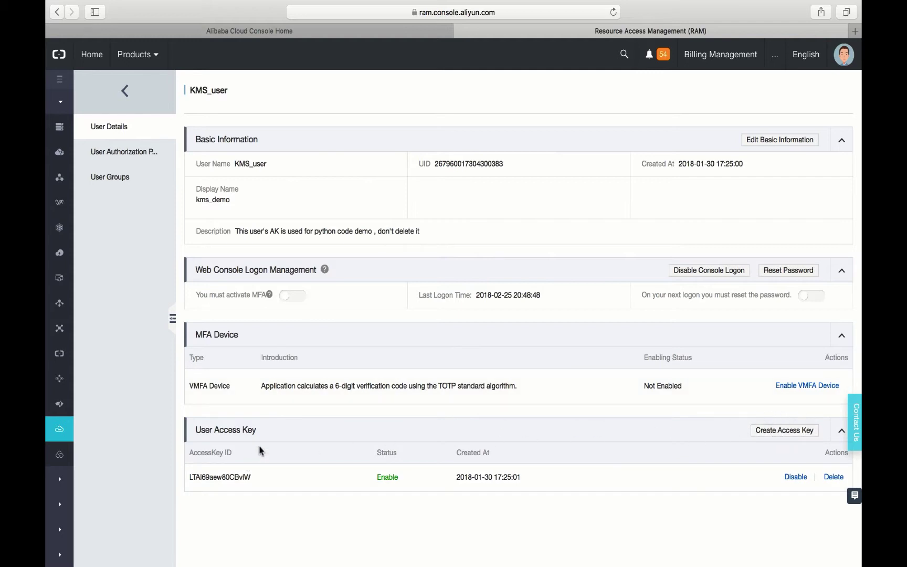
double_click(223, 477)
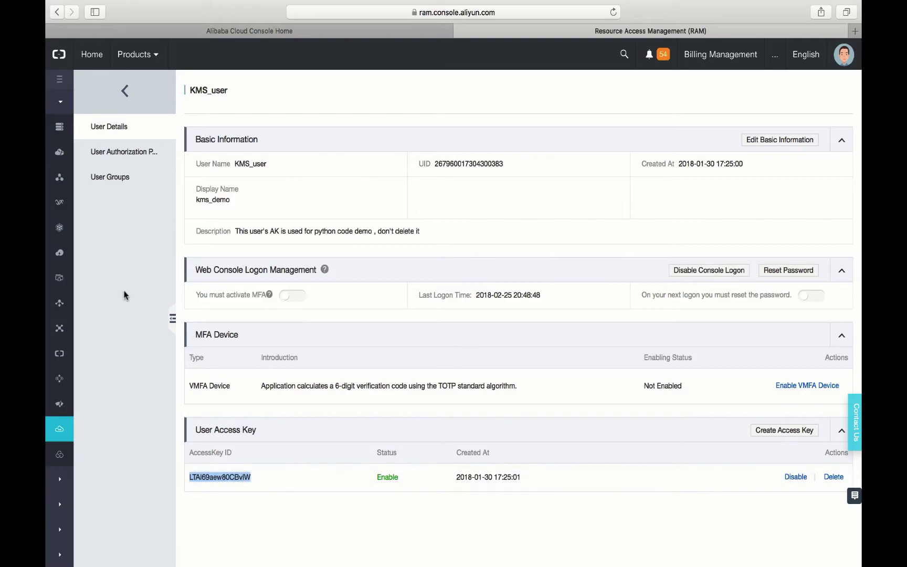
key("ctrl+Left")
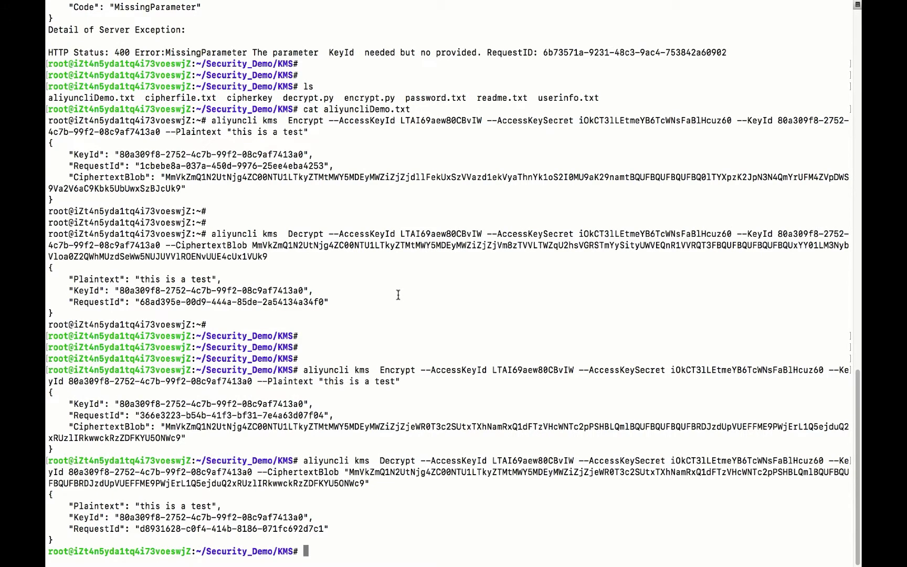
Run ls and aliyuncli to list the folder contents and available aliyuncli commands
key("Return")
type("ls")
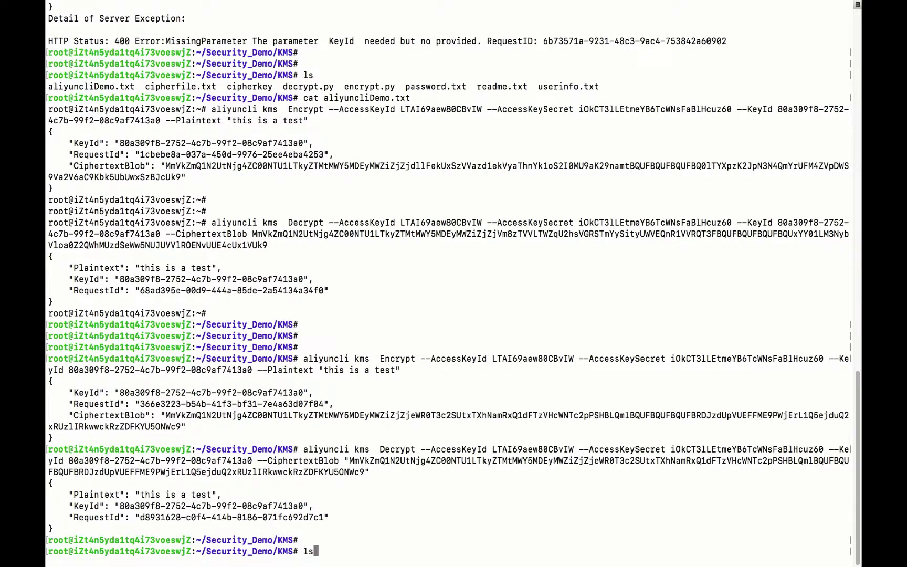
key("Return")
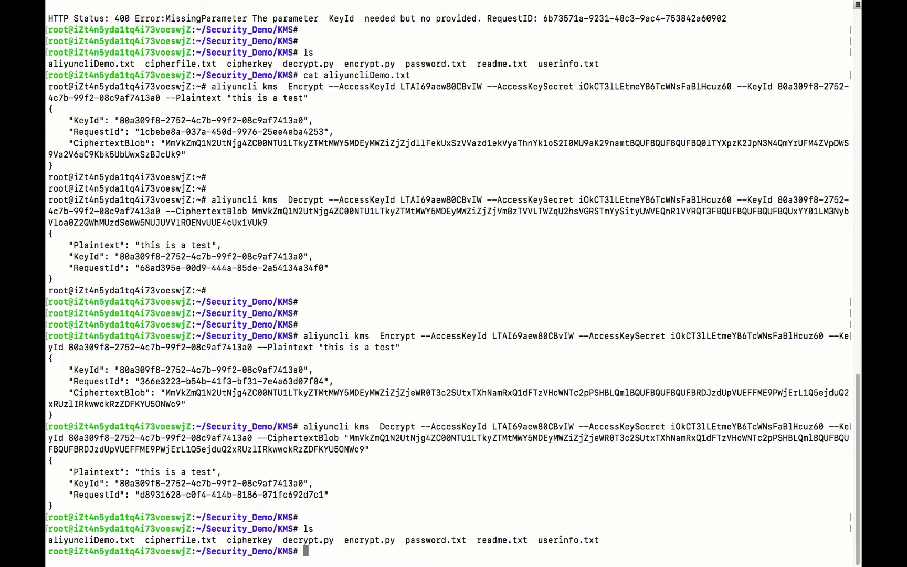
key("Return")
key("Return")
key("Return")
type("ali")
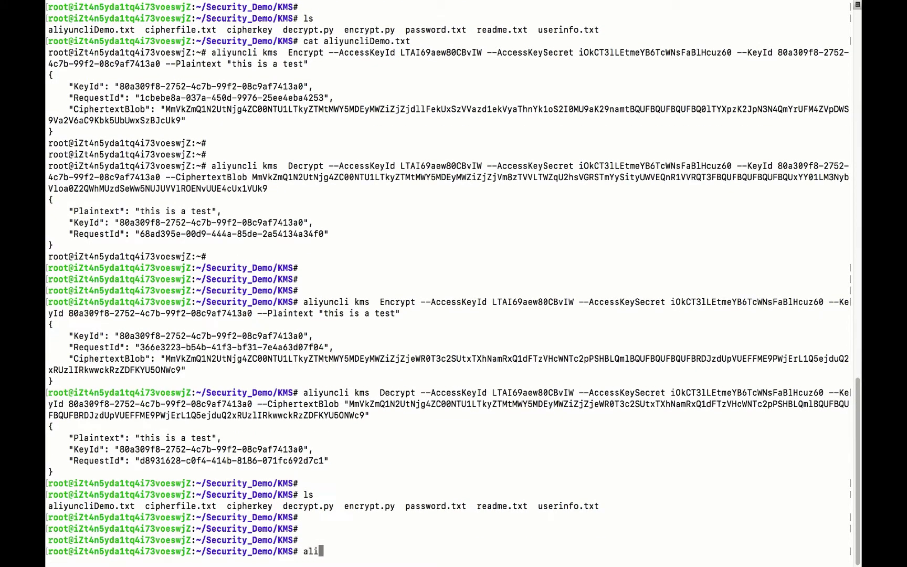
type("yuncli")
key("Return")
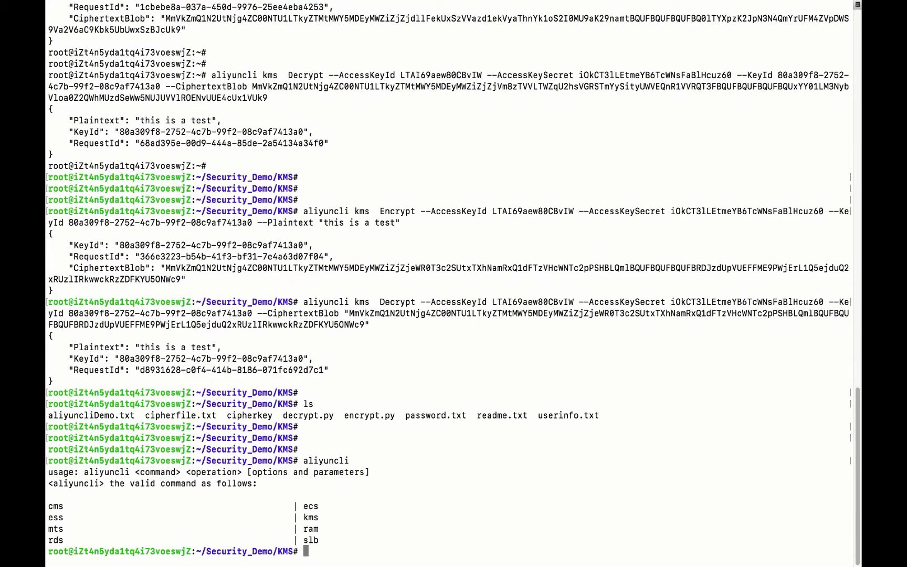
key("Return")
key("Return")
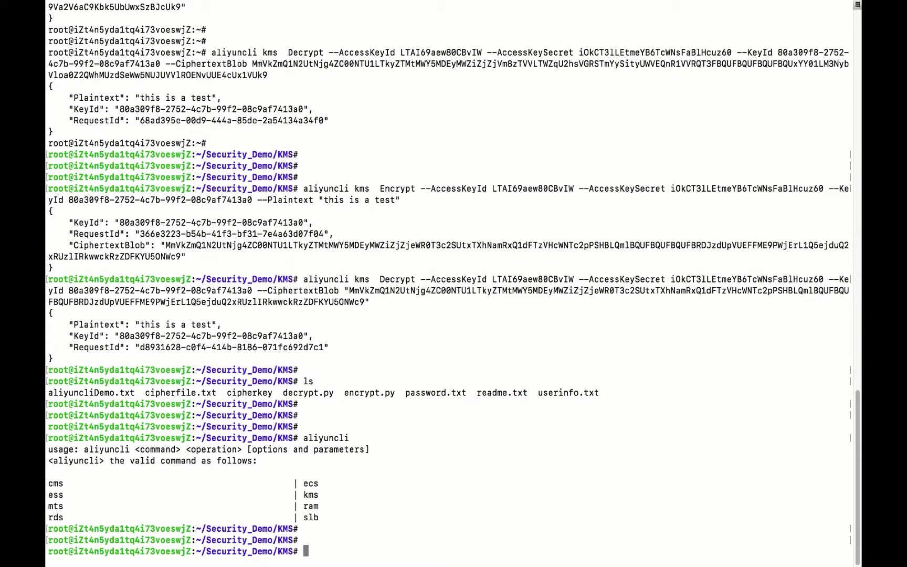
Run aliyuncli kms and highlight the ListKeys, Encrypt and EnableKey operations
key("Up")
type("kms")
key("Return")
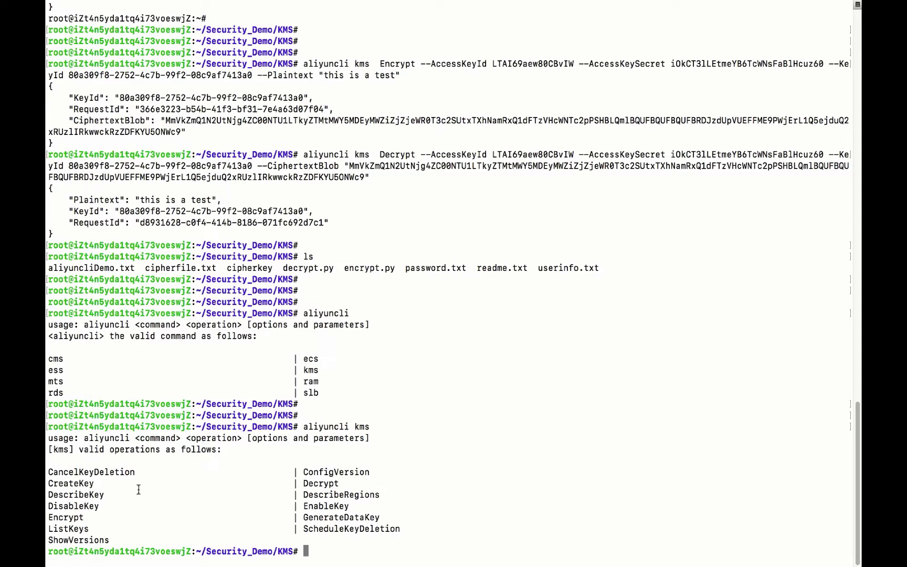
double_click(68, 527)
double_click(70, 517)
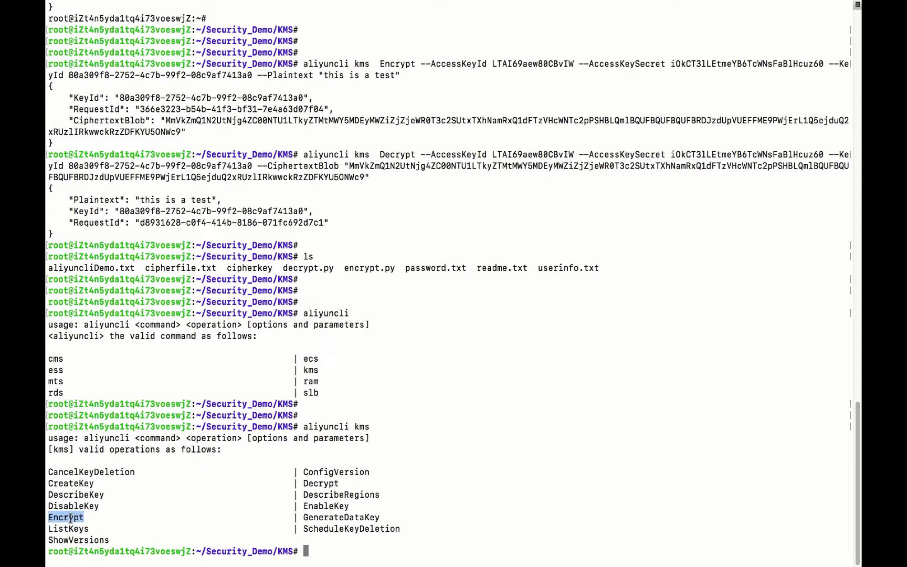
left_click(312, 508)
double_click(311, 509)
left_click(471, 474)
Print aliyuncliDemo.txt with cat, using Tab completion for the file name
key("Up")
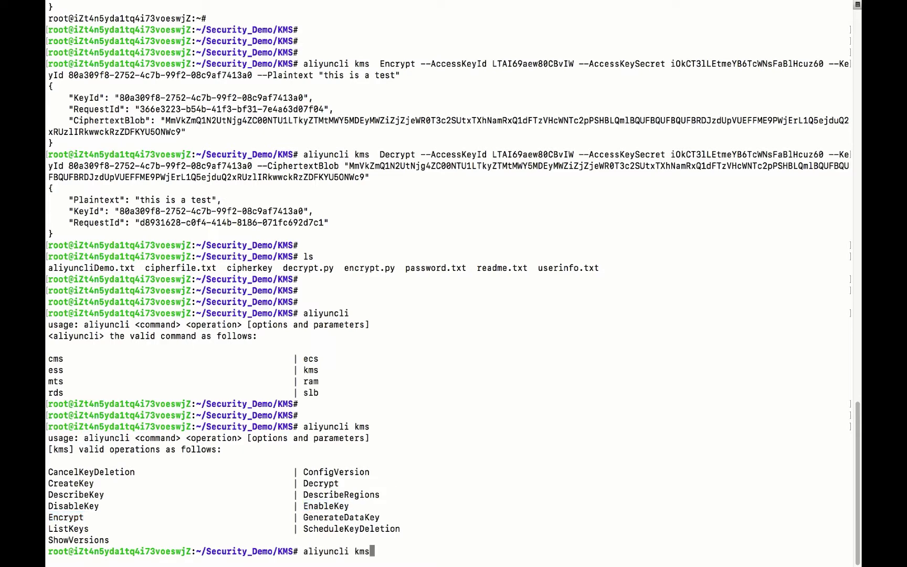
key("ctrl+u")
type("cat")
key("Tab")
key("Tab")
type("ali")
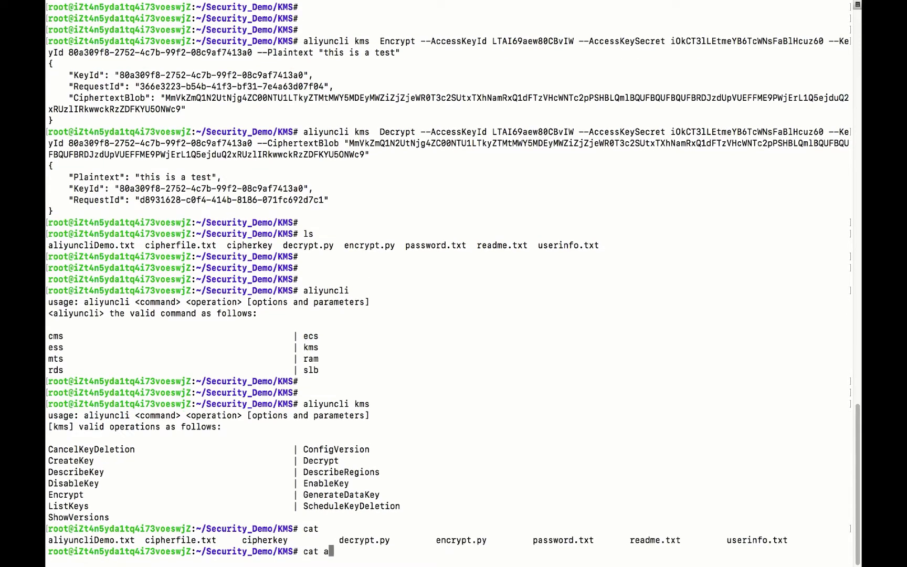
key("Tab")
key("Return")
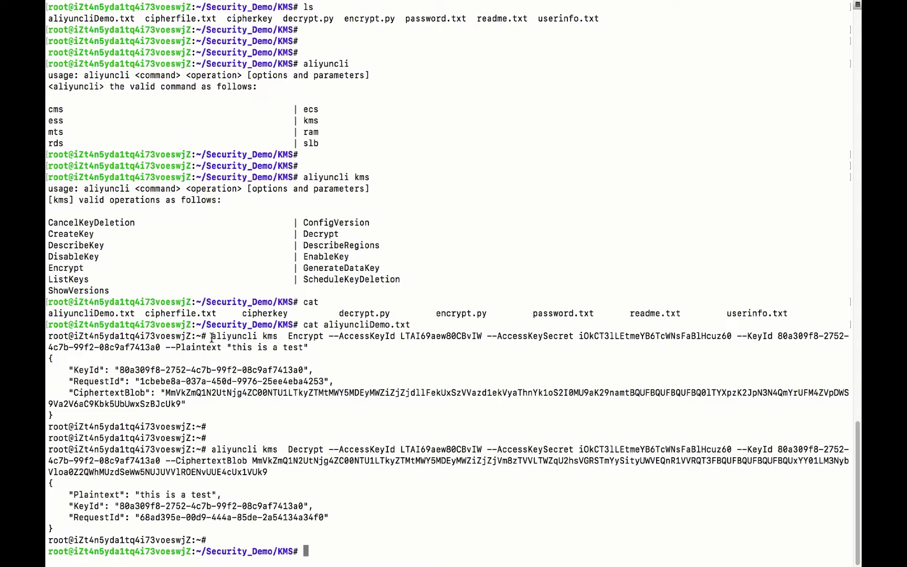
Copy the sample aliyuncli kms Encrypt command onto the prompt
left_click_drag(211, 338, 307, 348)
right_click(298, 347)
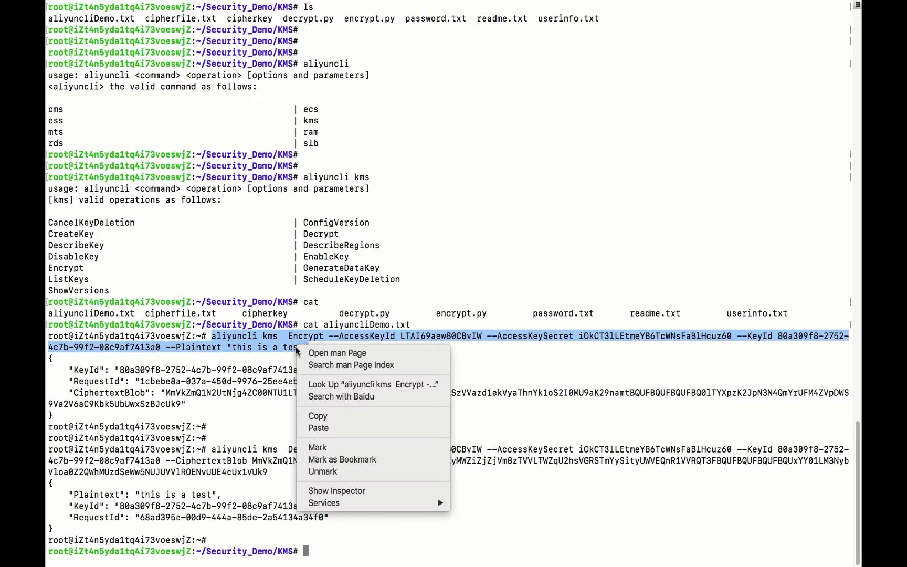
left_click(334, 412)
right_click(401, 466)
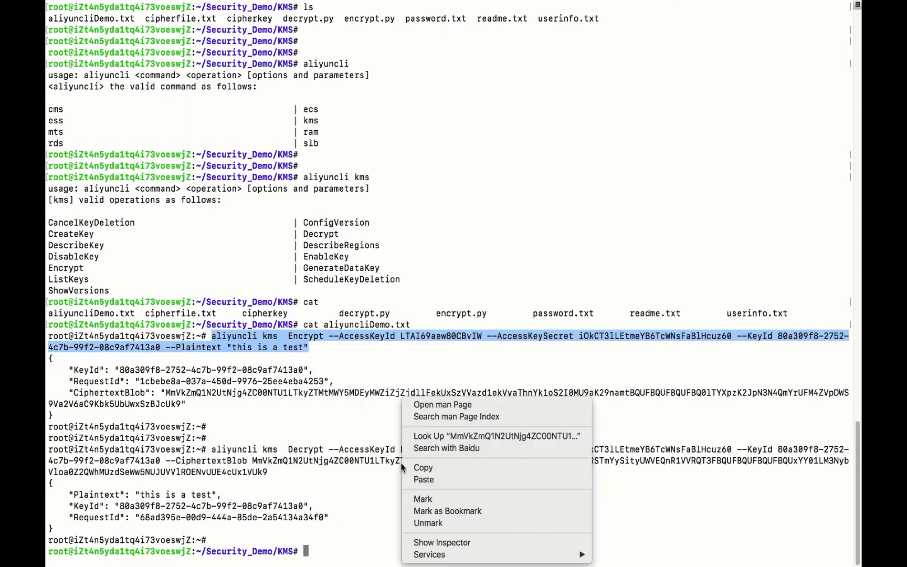
left_click(445, 477)
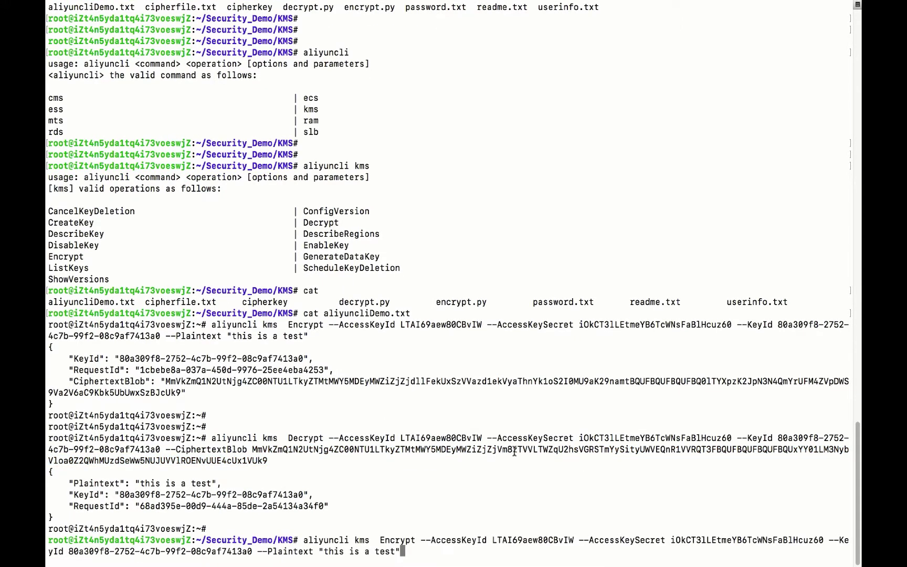
Review the command's plaintext, access key and key ID against the KMS console, then run it
double_click(390, 540)
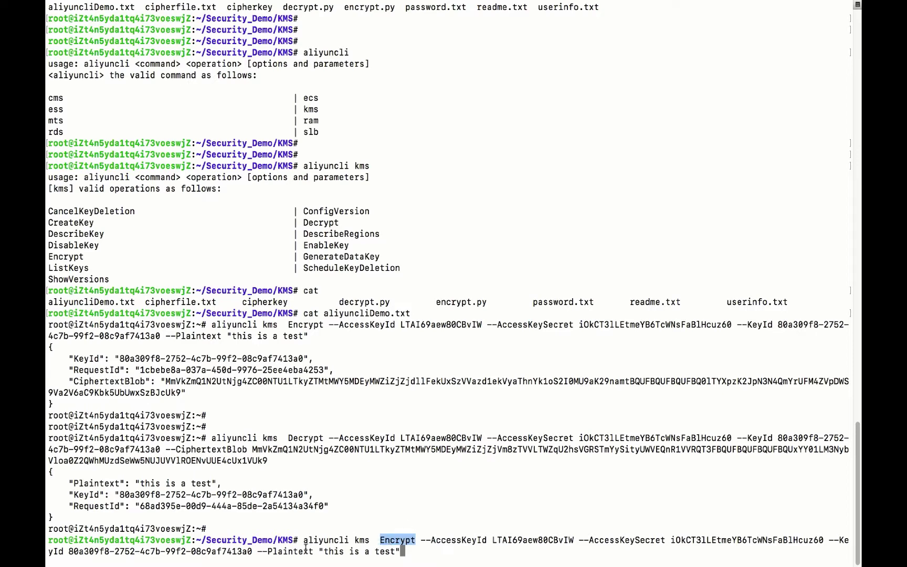
left_click_drag(317, 550, 397, 555)
left_click(405, 525)
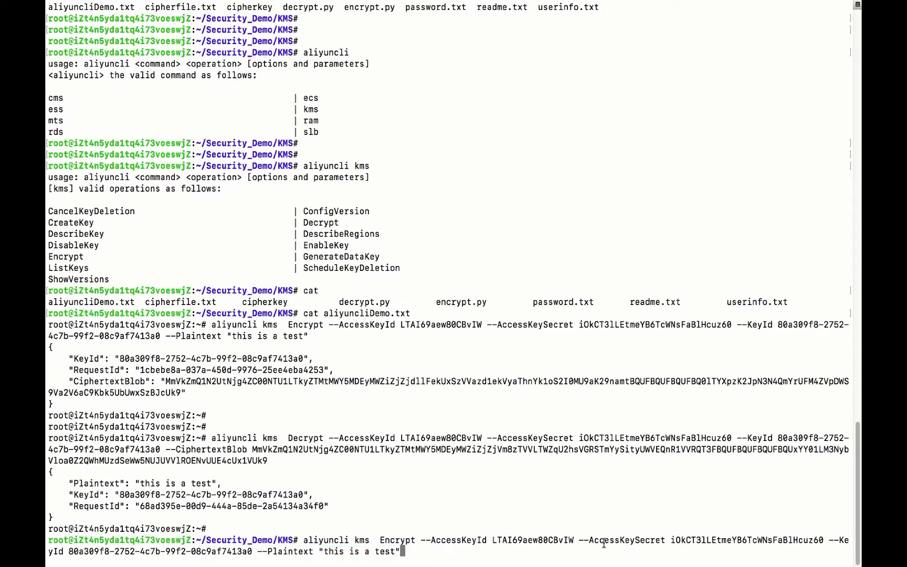
double_click(566, 535)
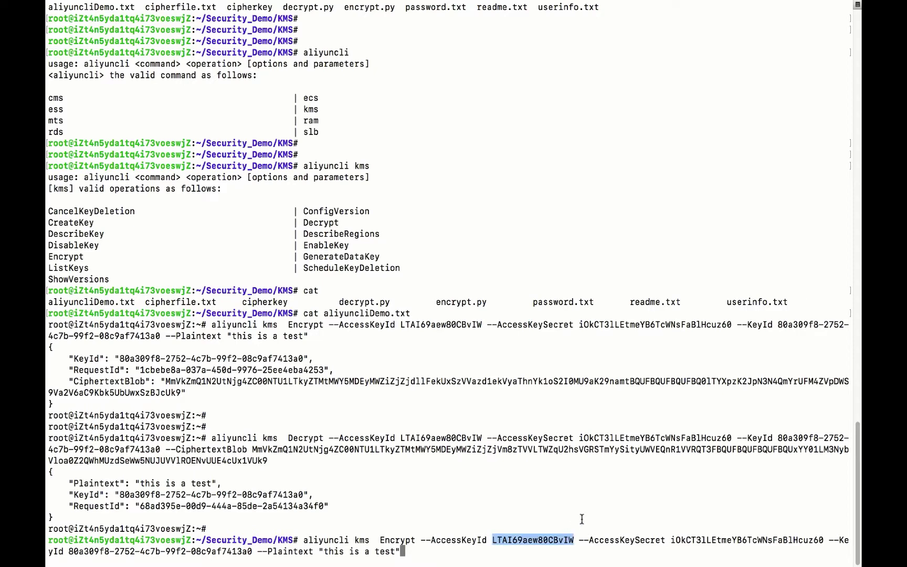
left_click(582, 519)
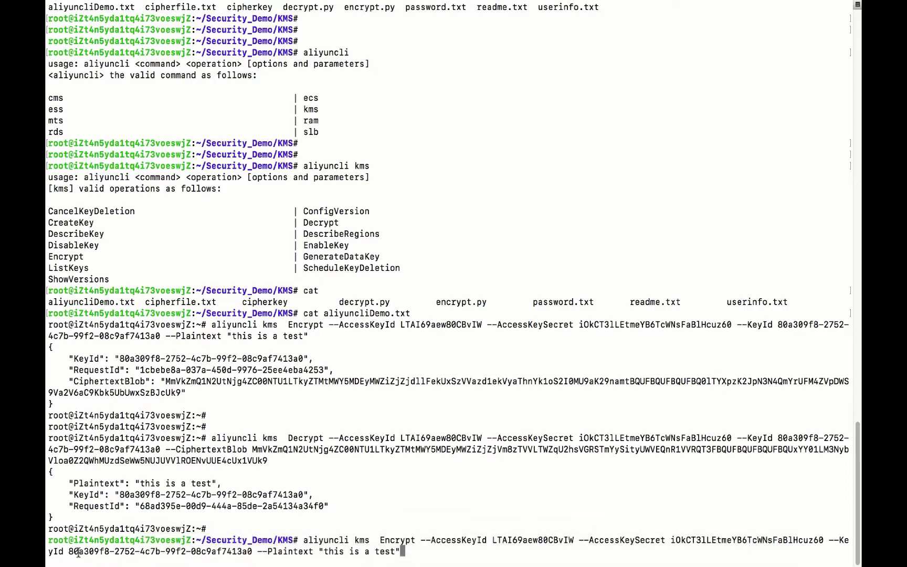
left_click_drag(69, 553, 122, 555)
key("ctrl+Right")
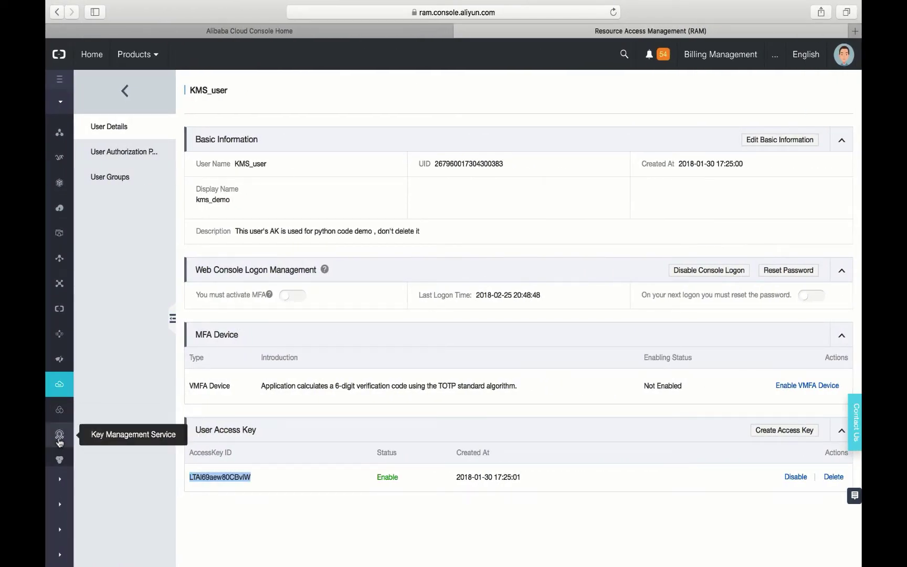
left_click(59, 441)
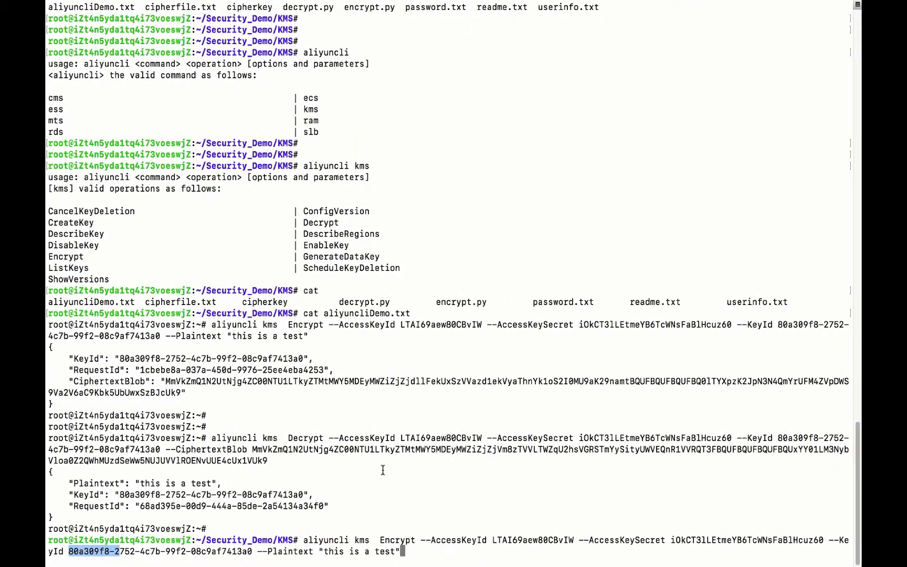
key("Return")
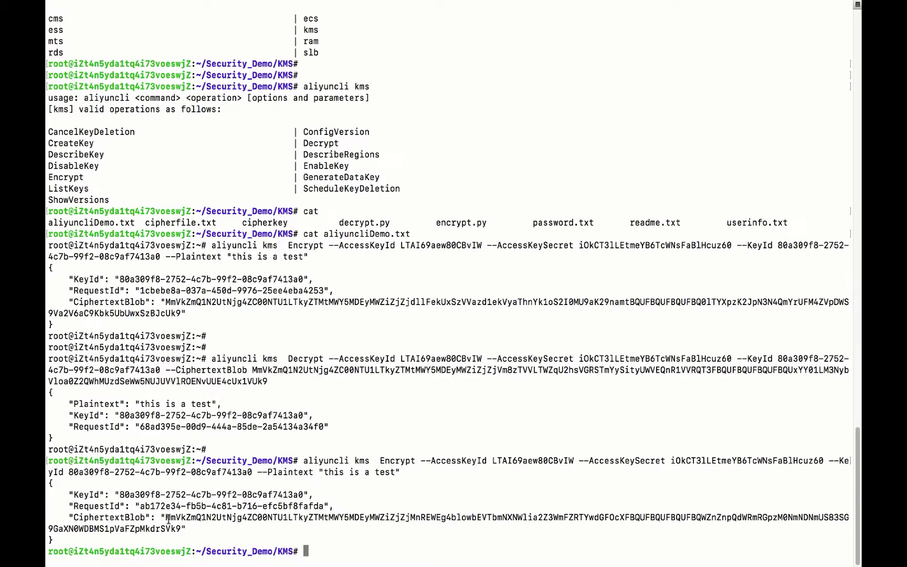
Copy the earlier Decrypt command to the prompt, erasing a wrongly pasted word
left_click_drag(166, 518, 182, 527)
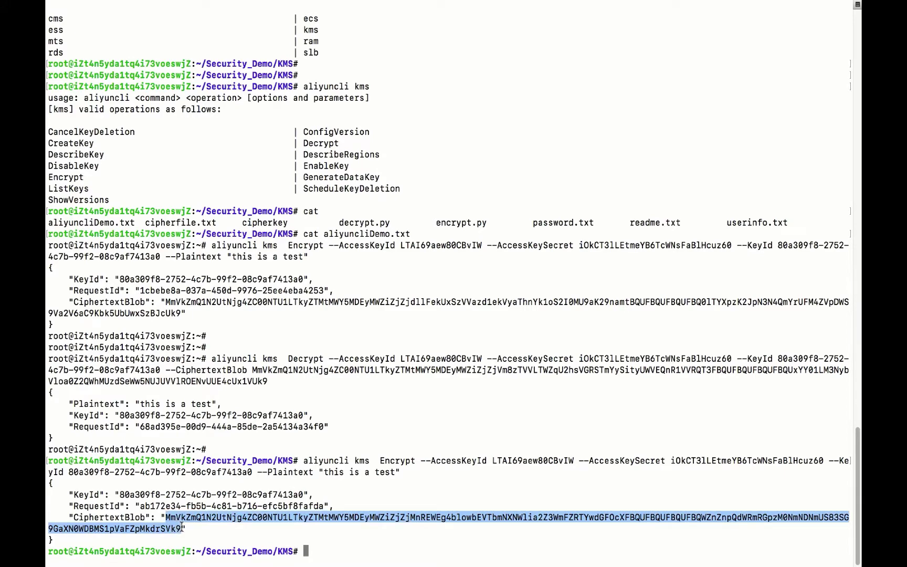
left_click(395, 416)
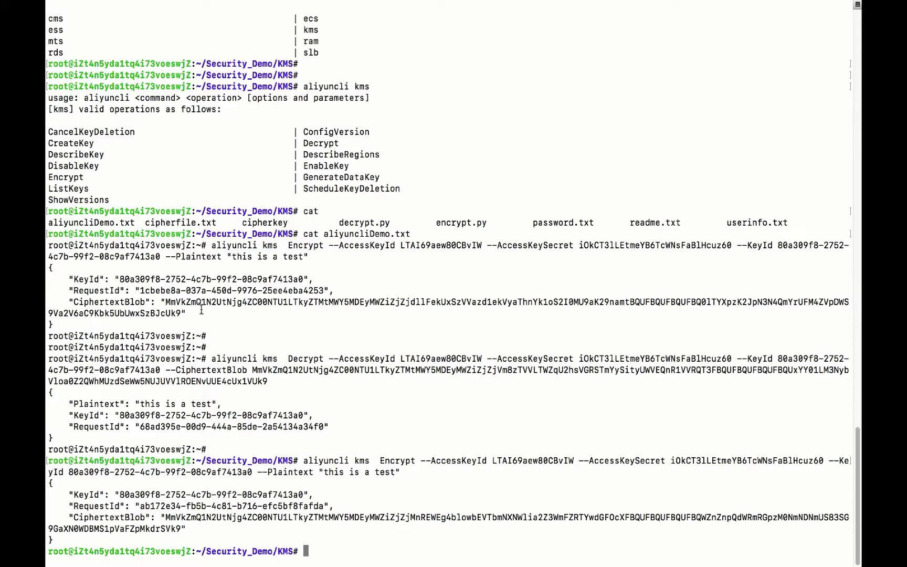
left_click_drag(212, 359, 163, 370)
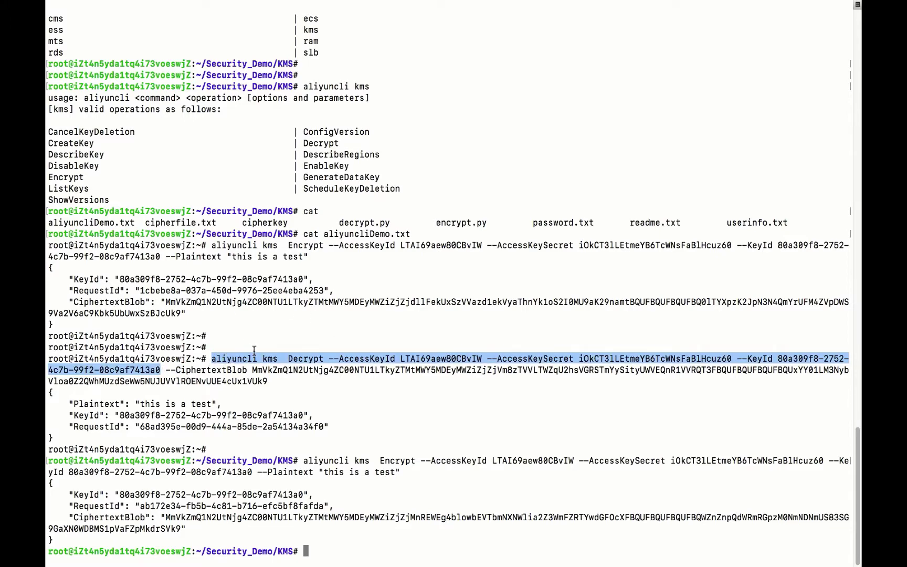
left_click(228, 355)
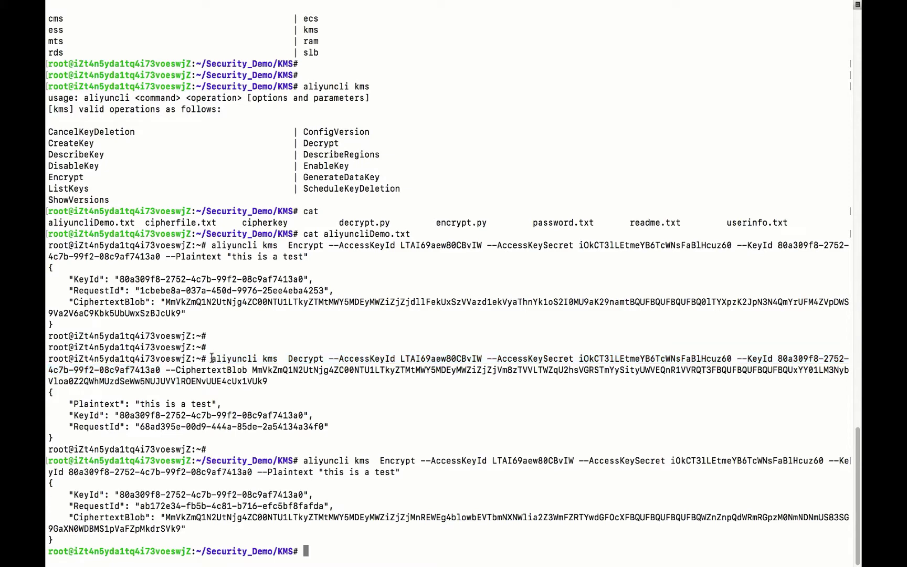
left_click_drag(212, 359, 248, 368)
right_click(247, 368)
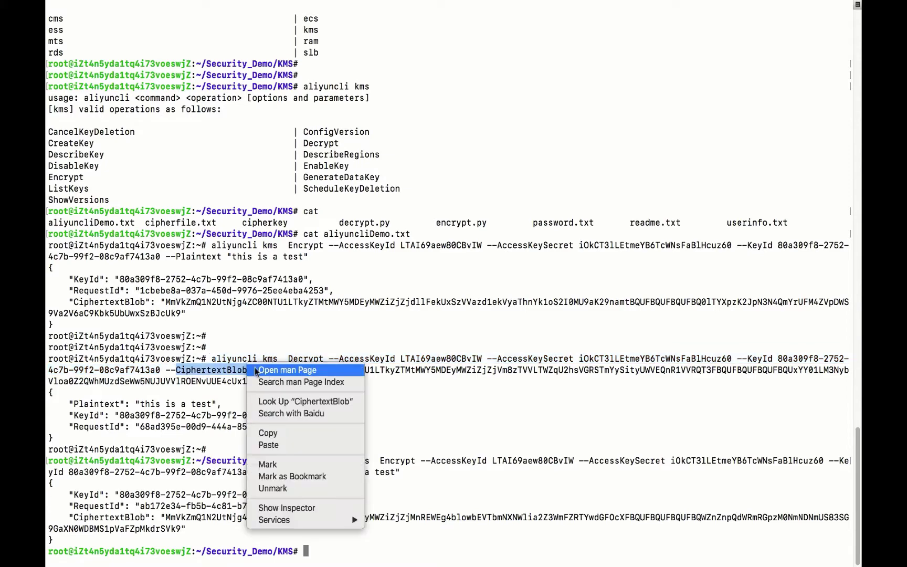
left_click(273, 432)
right_click(369, 427)
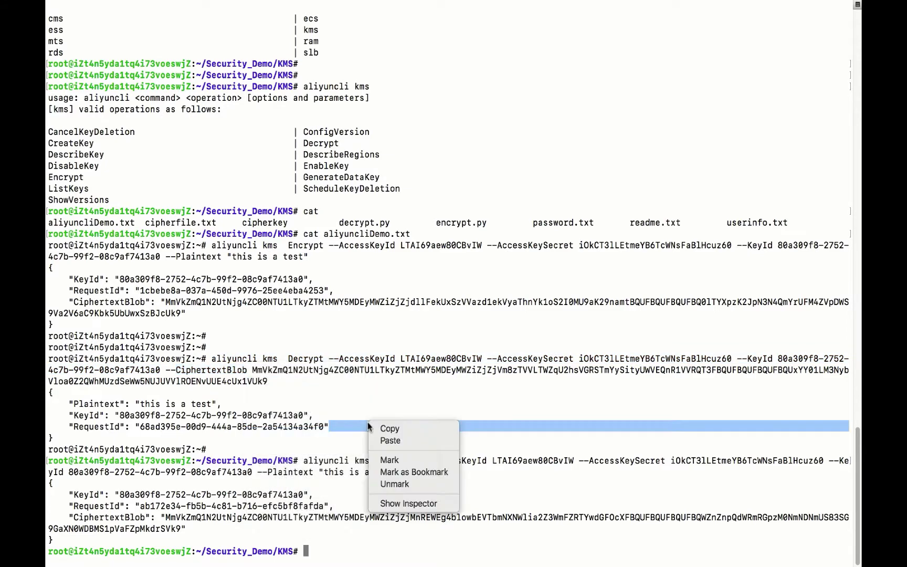
left_click(401, 441)
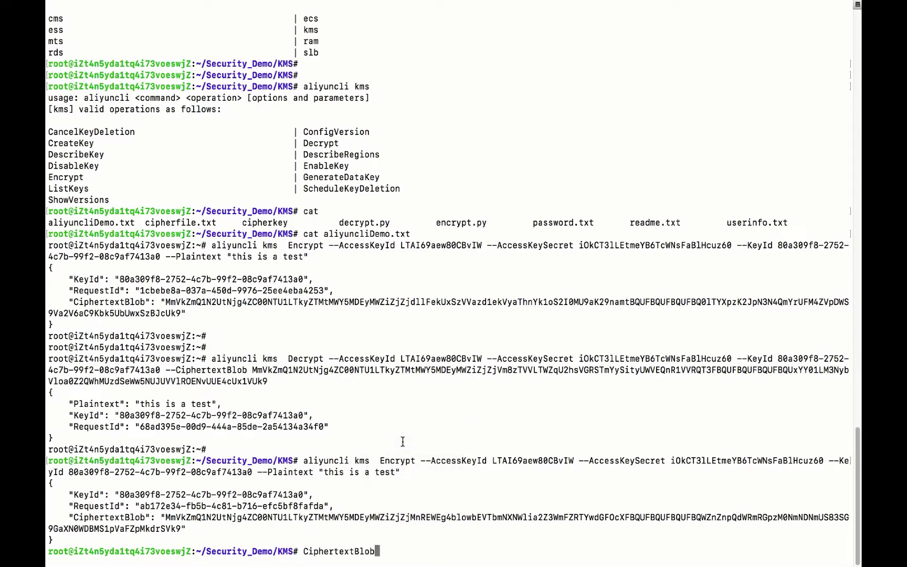
key("BackSpace")
key("BackSpace")
key("BackSpace")
key("BackSpace")
key("BackSpace")
key("BackSpace")
key("BackSpace")
key("BackSpace")
key("BackSpace")
key("BackSpace")
key("BackSpace")
key("BackSpace")
key("BackSpace")
key("BackSpace")
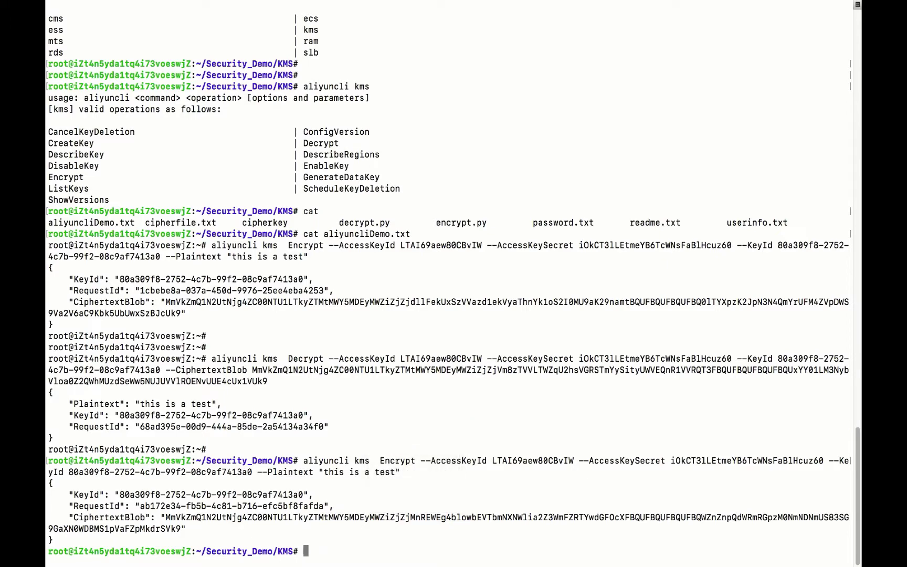
Copy the Decrypt command through --CiphertextBlob onto the new prompt
left_click_drag(213, 357, 247, 369)
right_click(229, 360)
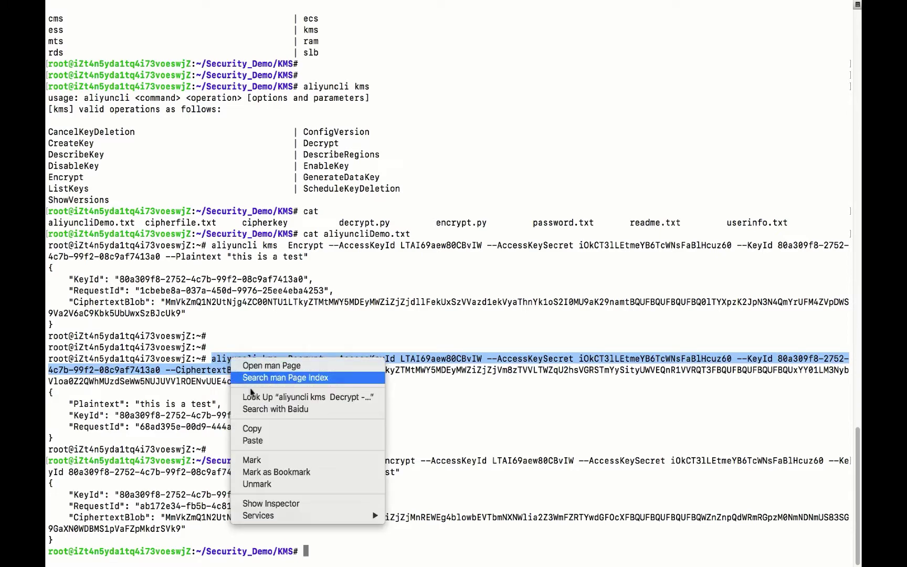
left_click(252, 428)
right_click(385, 403)
left_click(407, 422)
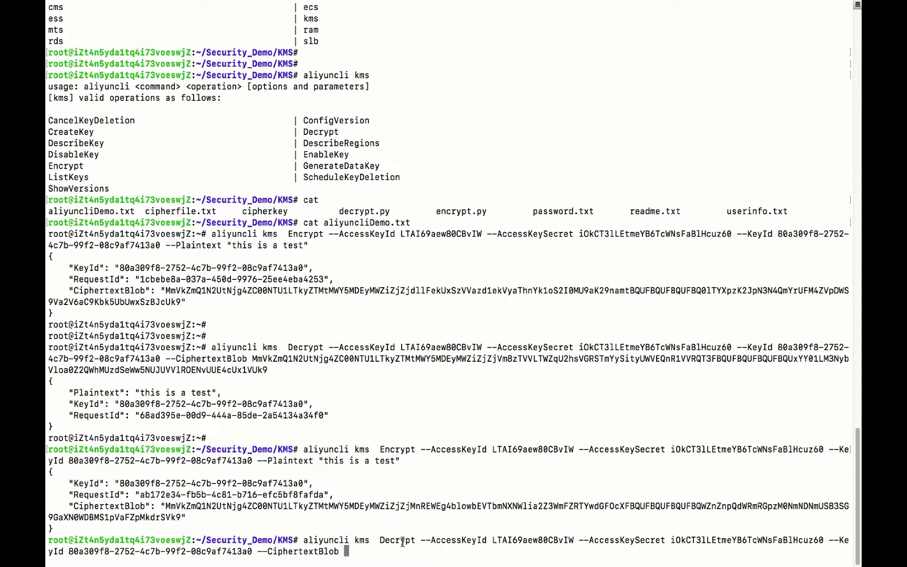
double_click(456, 540)
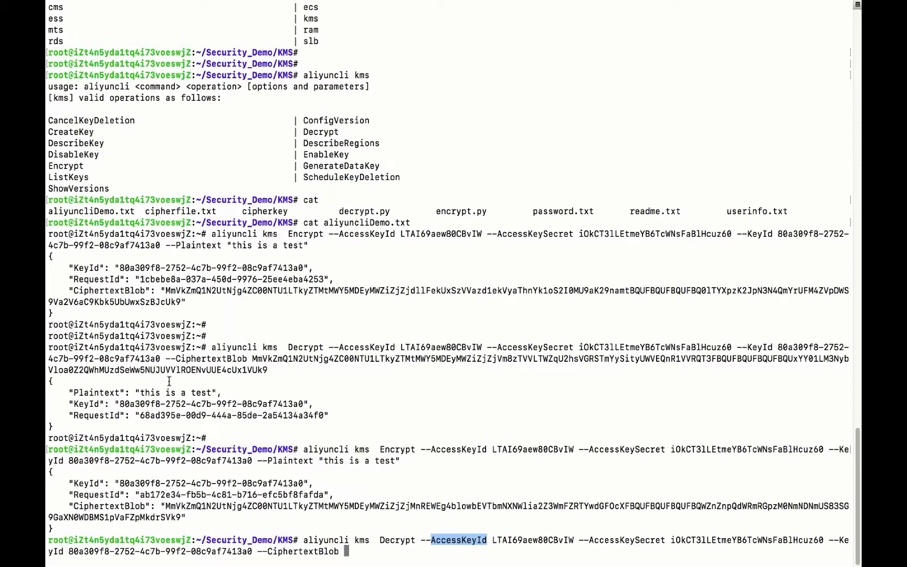
left_click(199, 360)
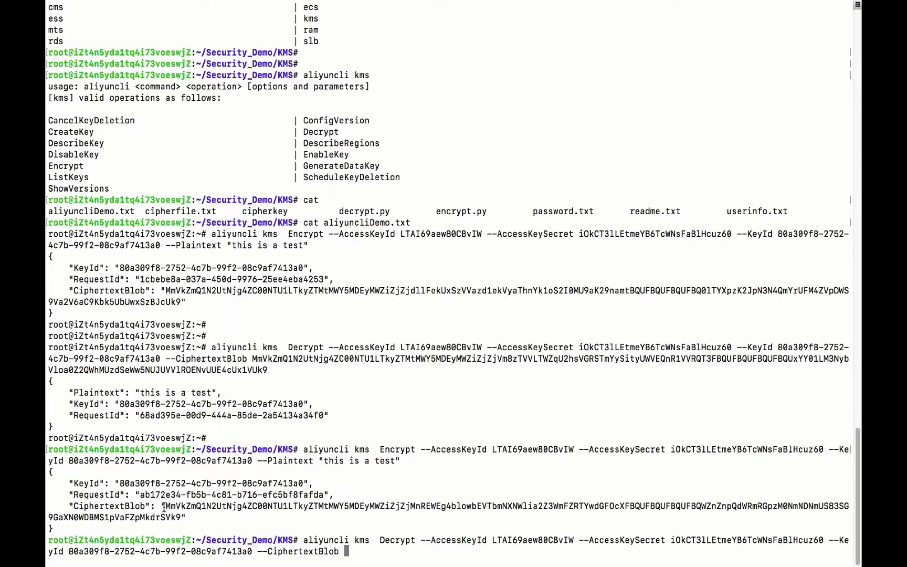
Paste the new CiphertextBlob, run Decrypt, and highlight the recovered "this is a test"
left_click_drag(162, 505, 185, 517)
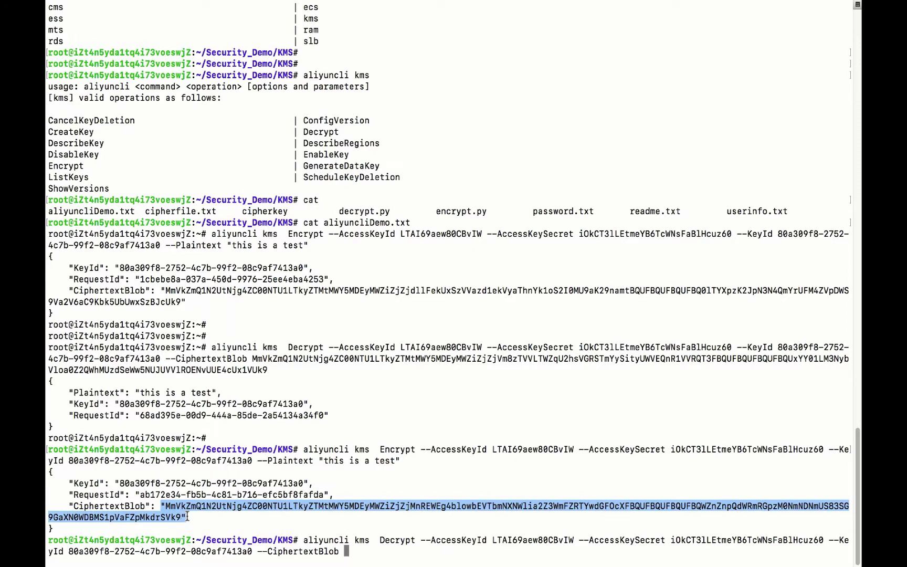
right_click(181, 515)
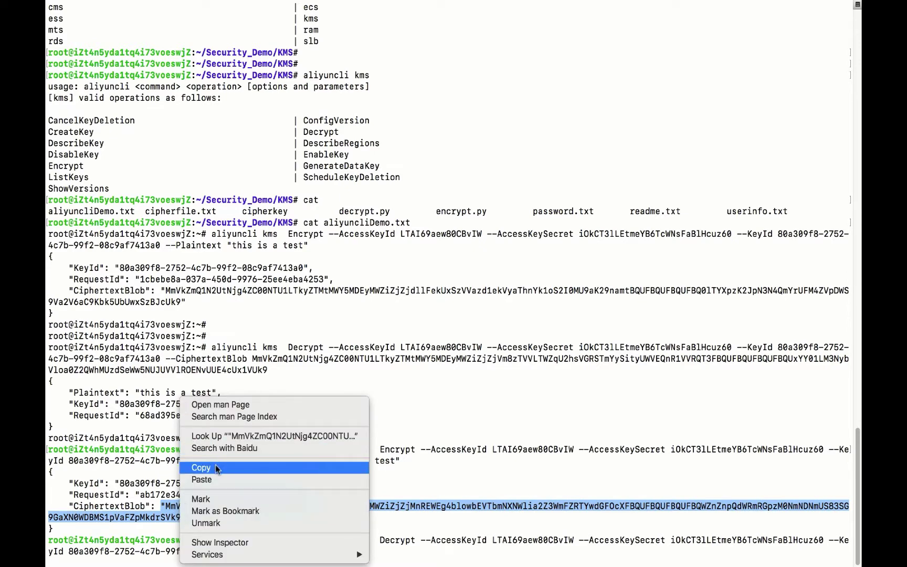
left_click(215, 465)
right_click(407, 475)
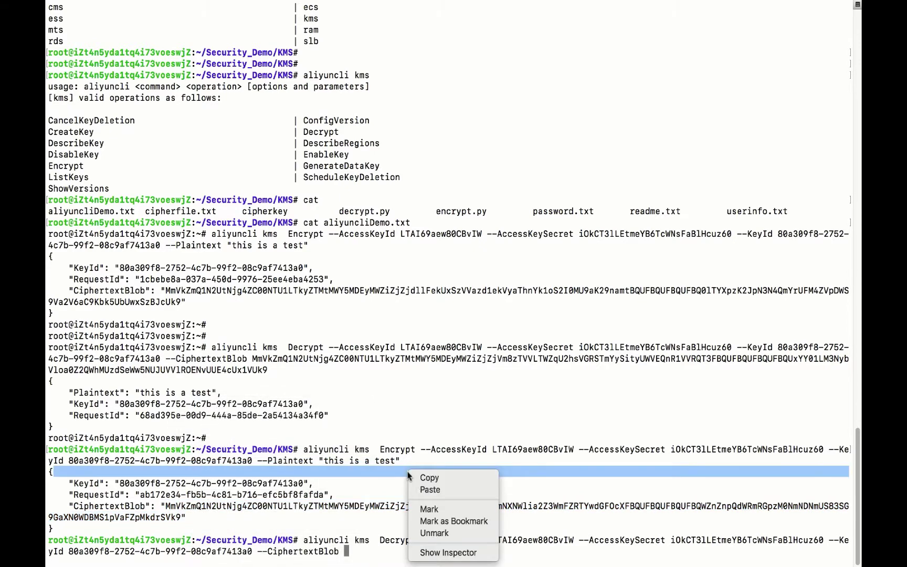
left_click(429, 490)
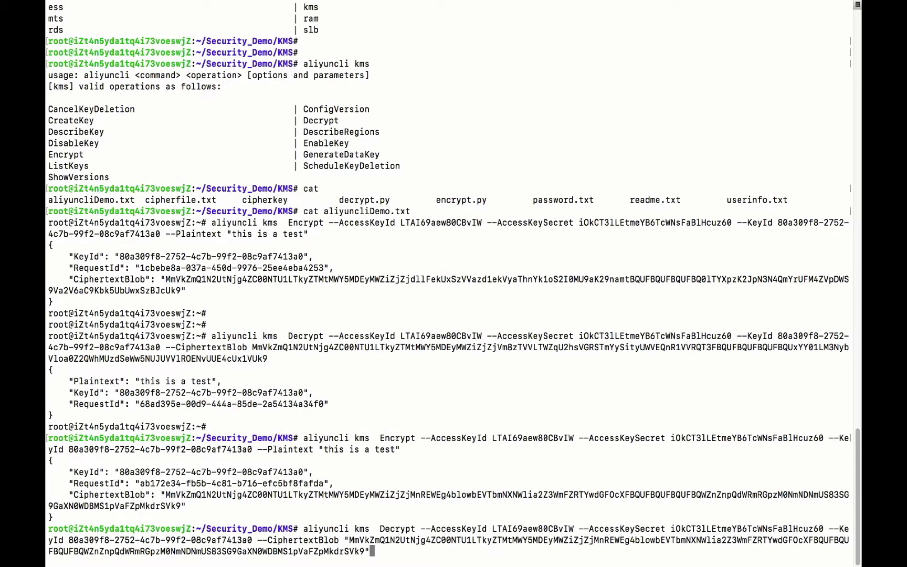
key("Return")
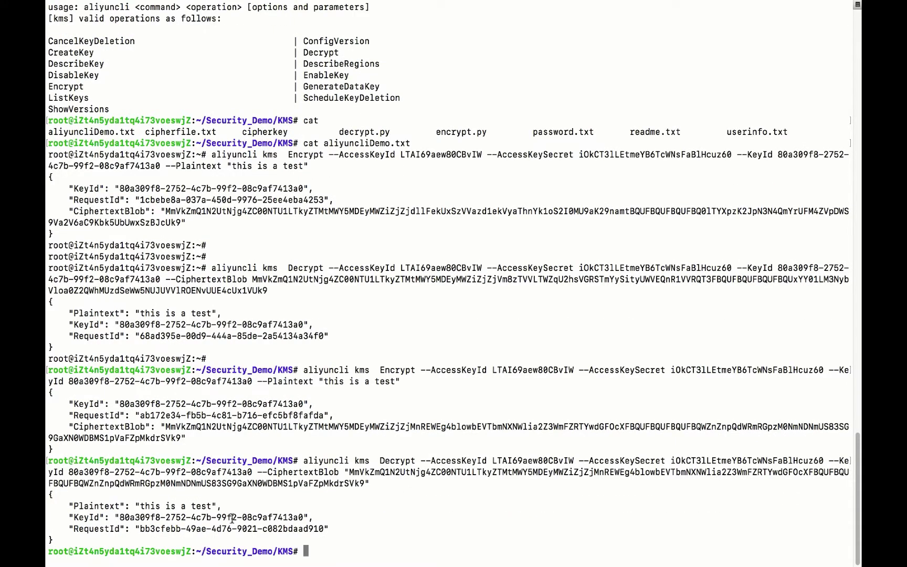
left_click_drag(224, 504, 137, 503)
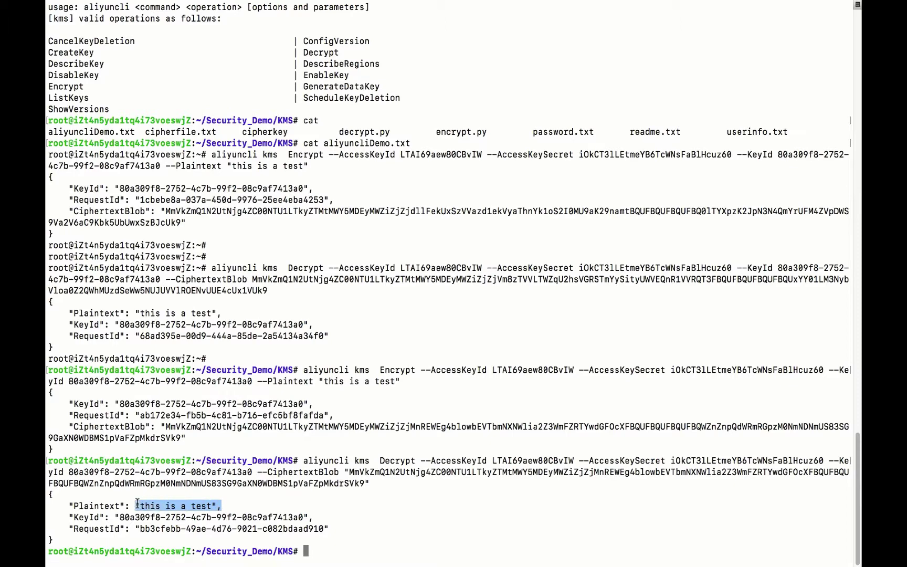
left_click(358, 498)
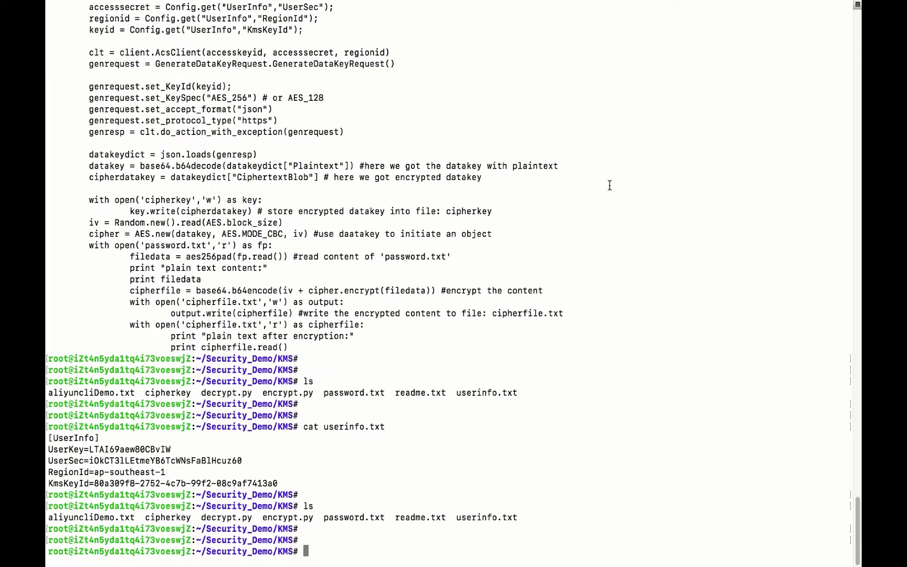
Clear the terminal screen with the clear command
key("Return")
key("Return")
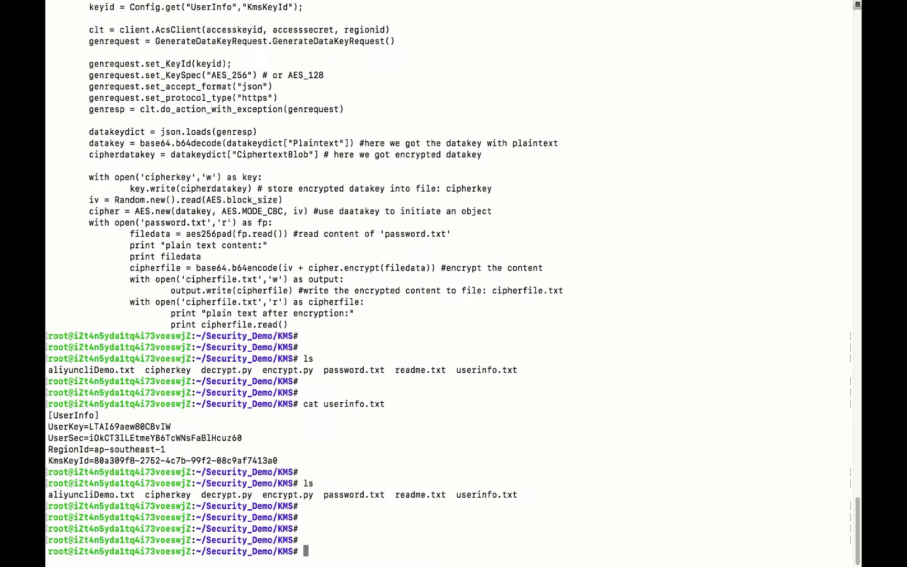
type("clear")
key("Return")
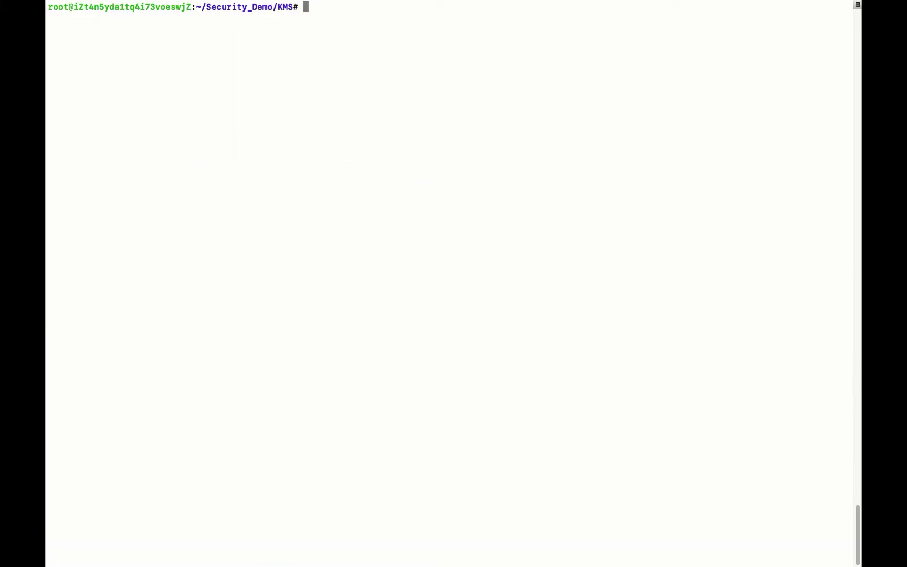
List the KMS folder and confirm encrypt.py and decrypt.py exist
type("ls")
key("Return")
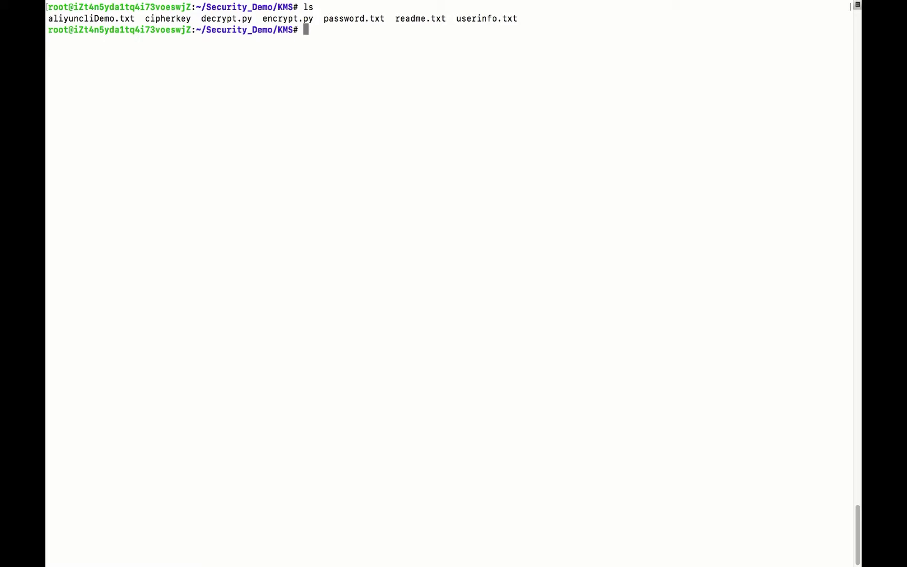
type("cat")
key("BackSpace")
key("BackSpace")
key("BackSpace")
key("BackSpace")
type("ls encrypt.py")
key("Return")
type("ls de")
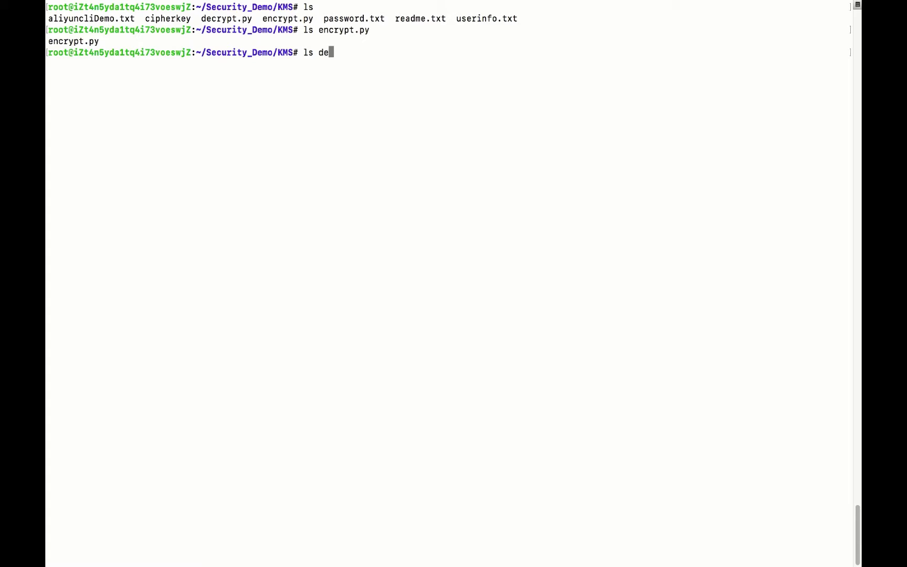
key("Tab")
key("Return")
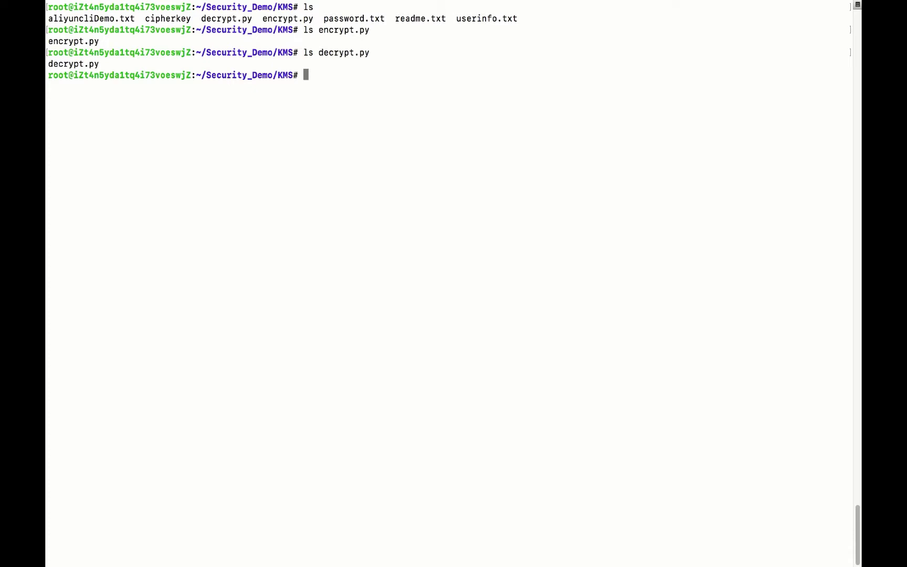
Run python encrypt.py password.txt to show the plaintext and its encrypted text
type("pyh")
key("BackSpace")
type("thon e")
key("Tab")
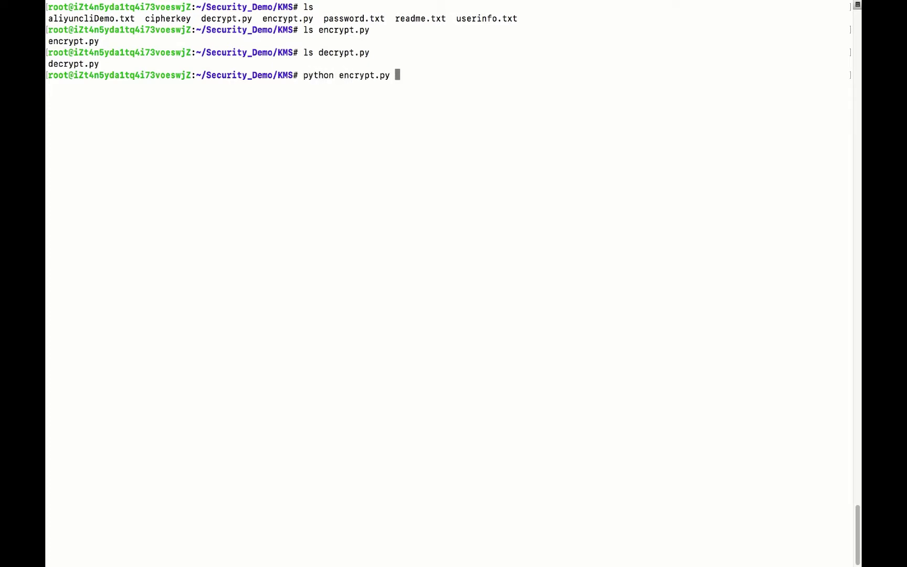
type("pa")
key("Tab")
key("Return")
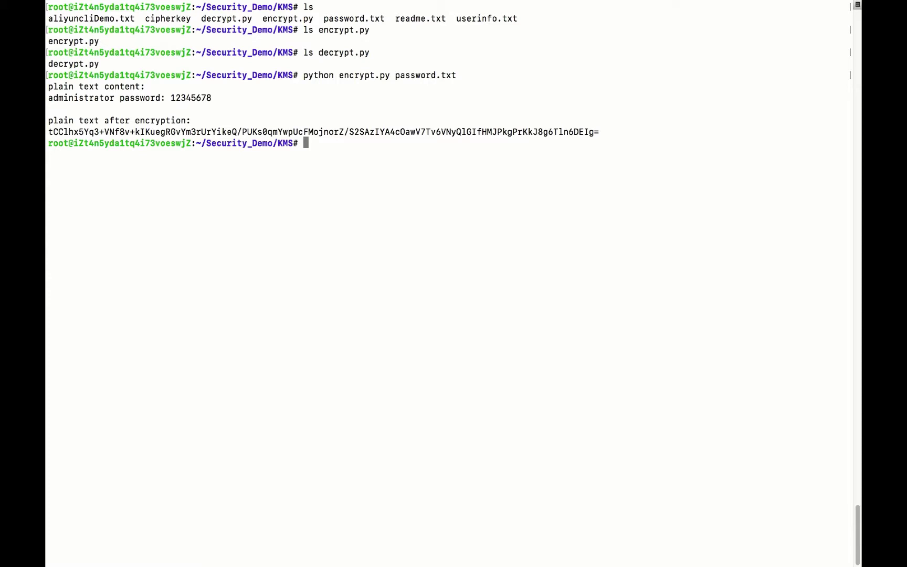
key("Return")
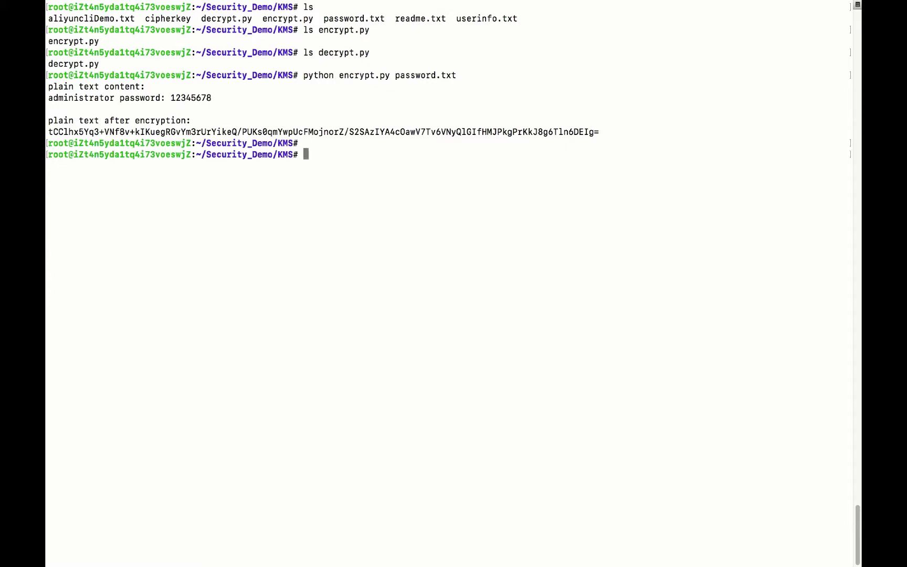
Run python decrypt.py cipherfile.txt to print the recovered password line
key("Return")
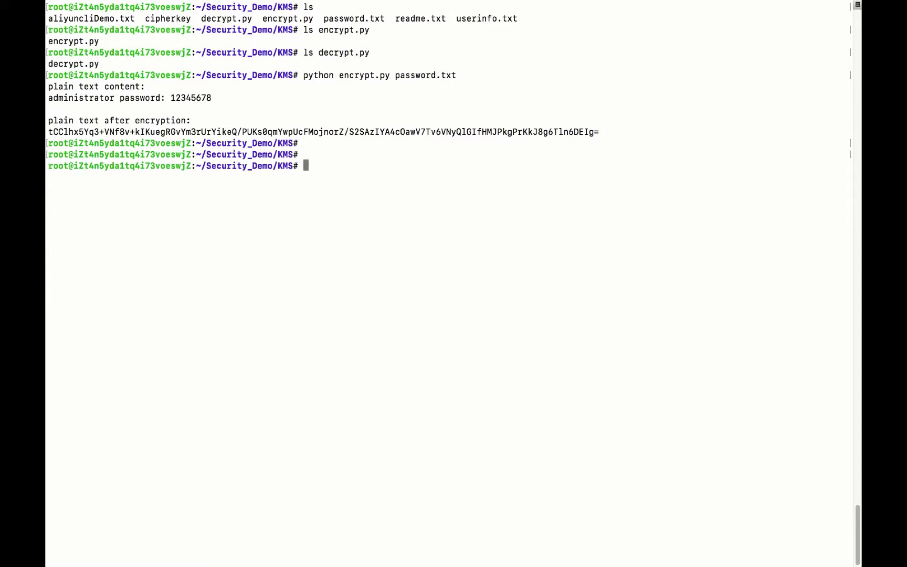
type("python de")
key("Tab")
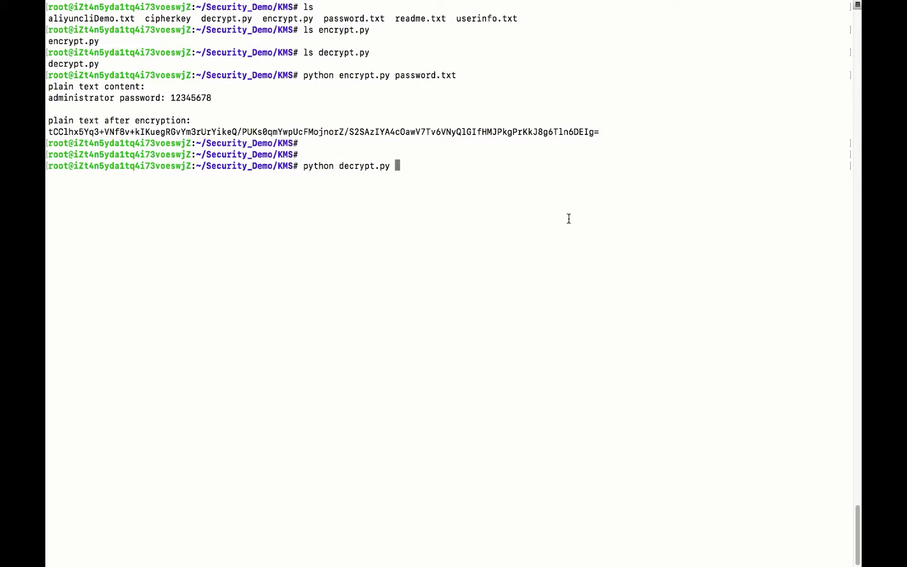
type("cipher")
key("Tab")
key("Tab")
type("f")
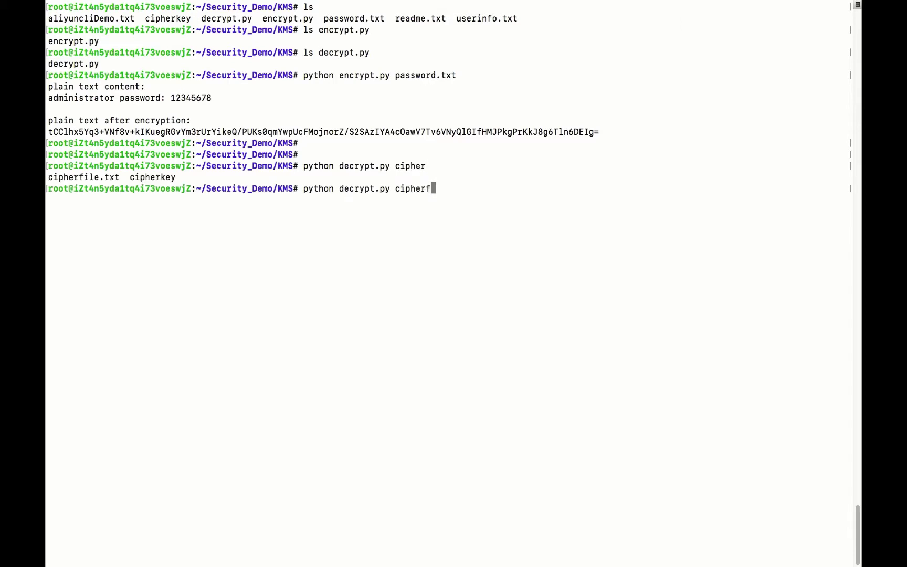
key("Tab")
key("Return")
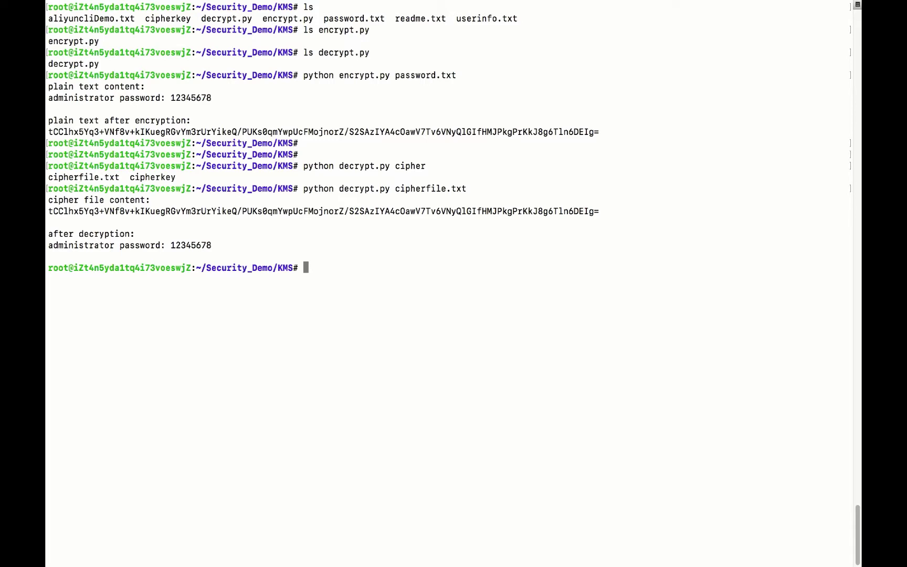
Print encrypt.py and highlight the lines reading credentials from userinfo.txt
type("cat e")
key("Tab")
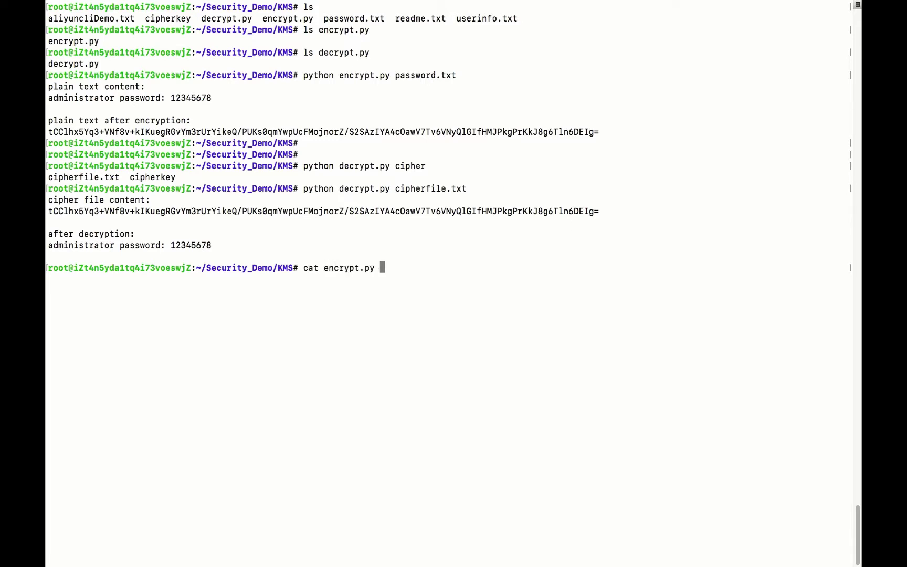
key("Return")
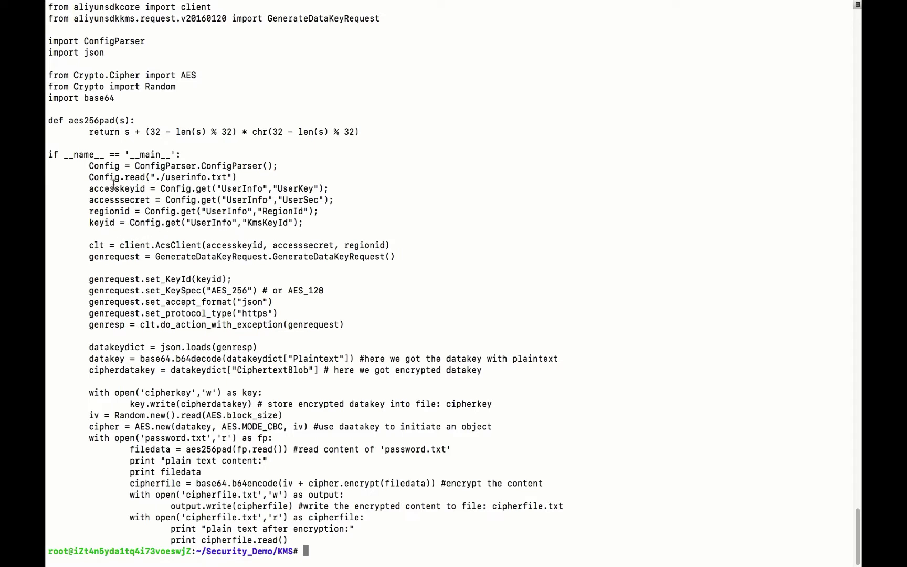
left_click_drag(84, 189, 311, 221)
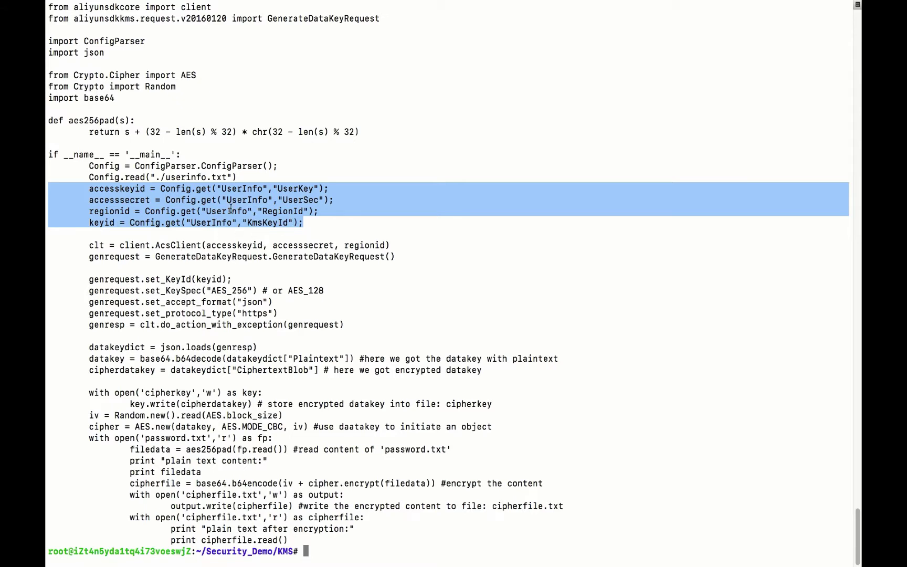
Highlight the AcsClient, GenerateDataKeyRequest, do_action_with_exception and datakey code in encrypt.py
double_click(135, 245)
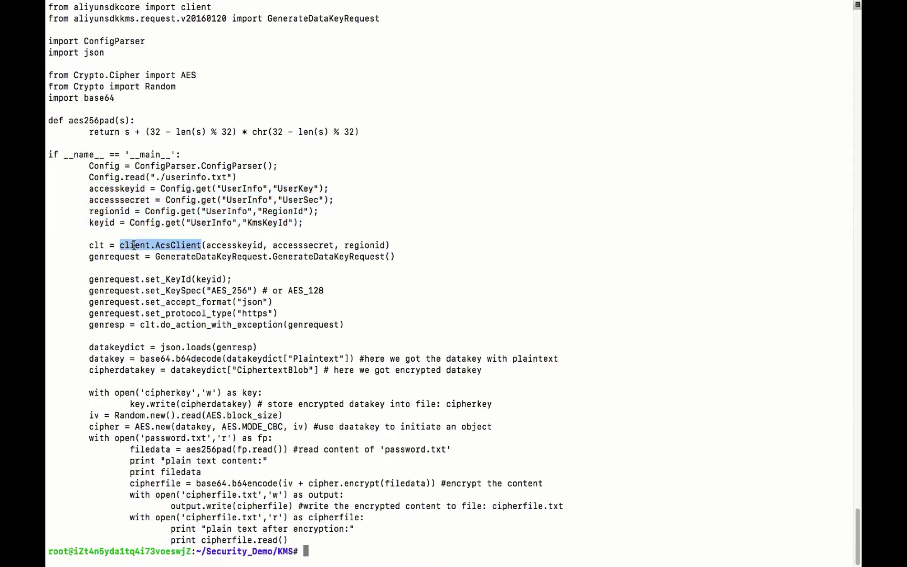
double_click(97, 245)
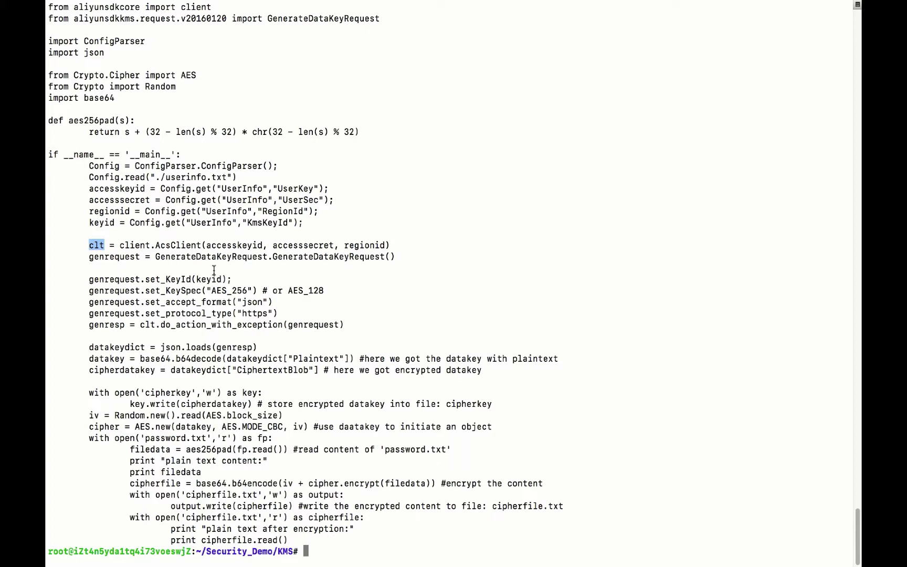
double_click(308, 253)
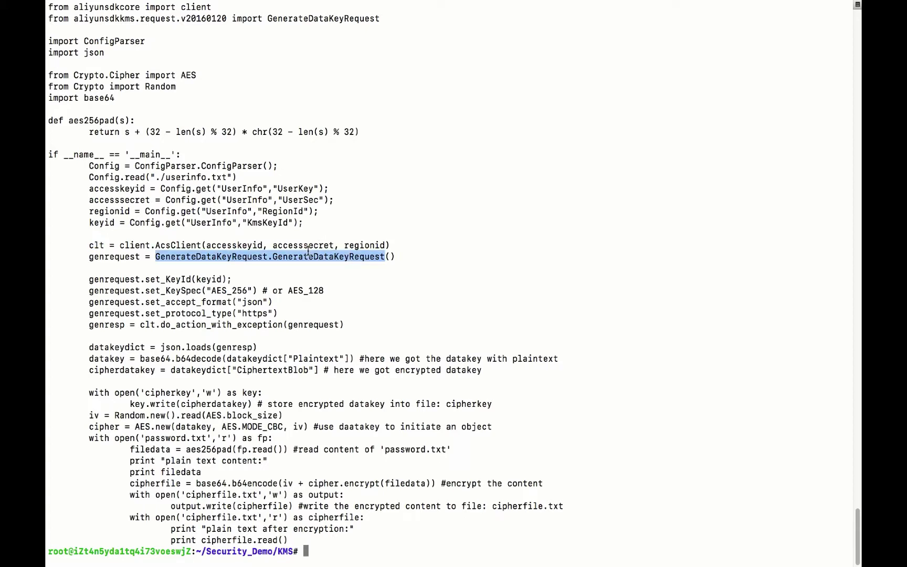
double_click(106, 255)
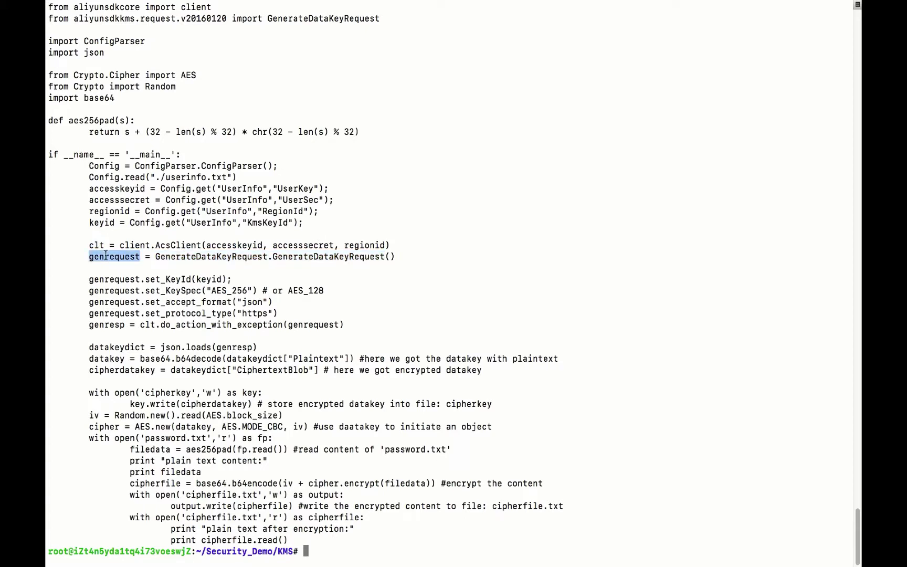
left_click(117, 284)
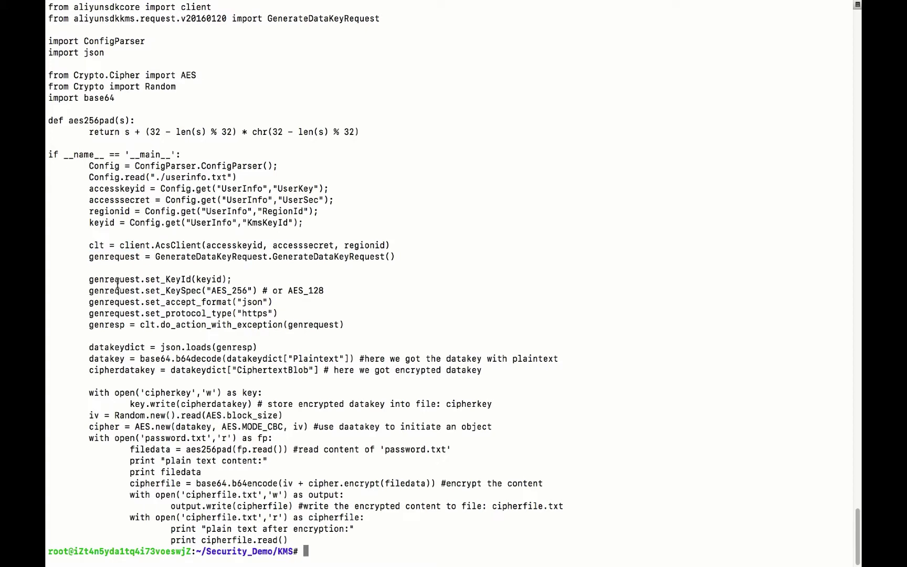
double_click(147, 326)
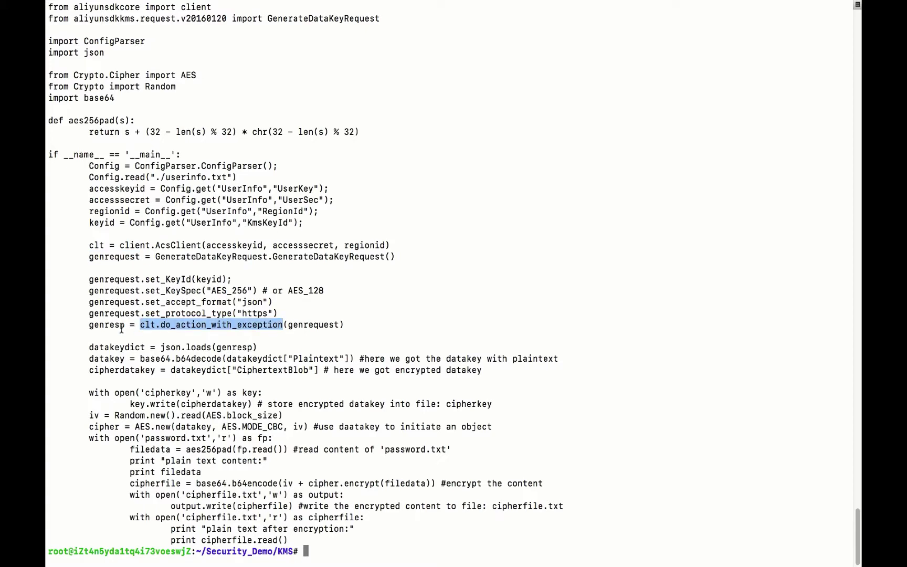
left_click(268, 347)
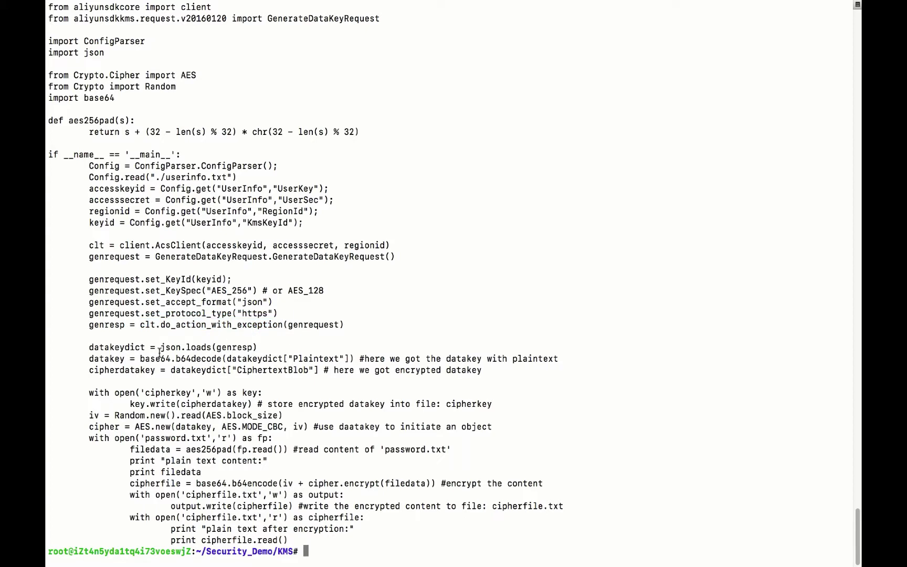
double_click(112, 360)
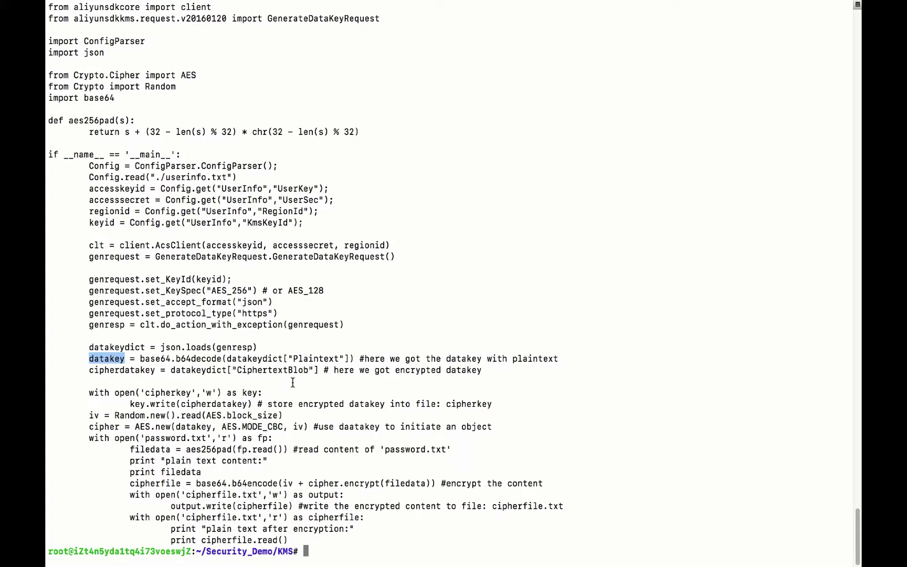
Highlight encrypt.py's cipher.encrypt(filedata) call, then enter cat decrypt.py at the prompt without running it
left_click(181, 431)
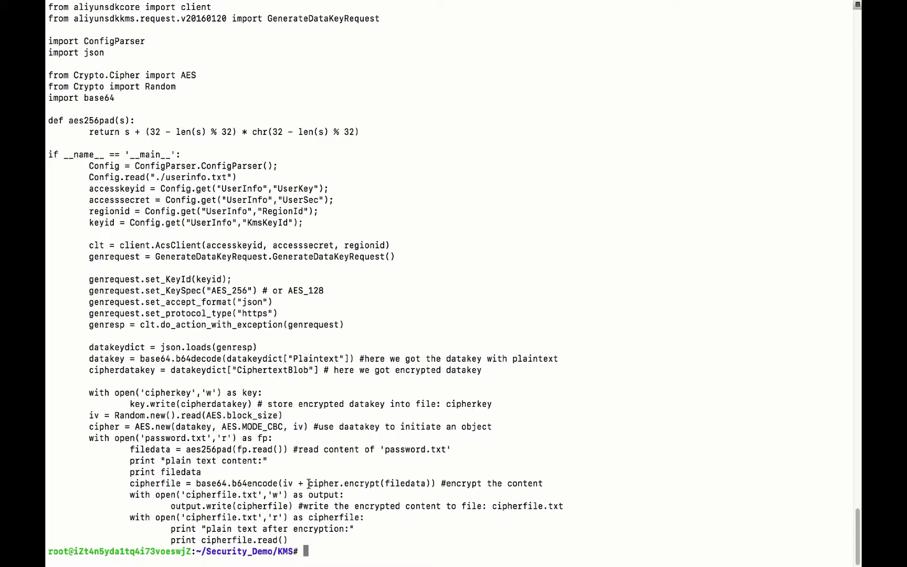
left_click_drag(309, 483, 434, 484)
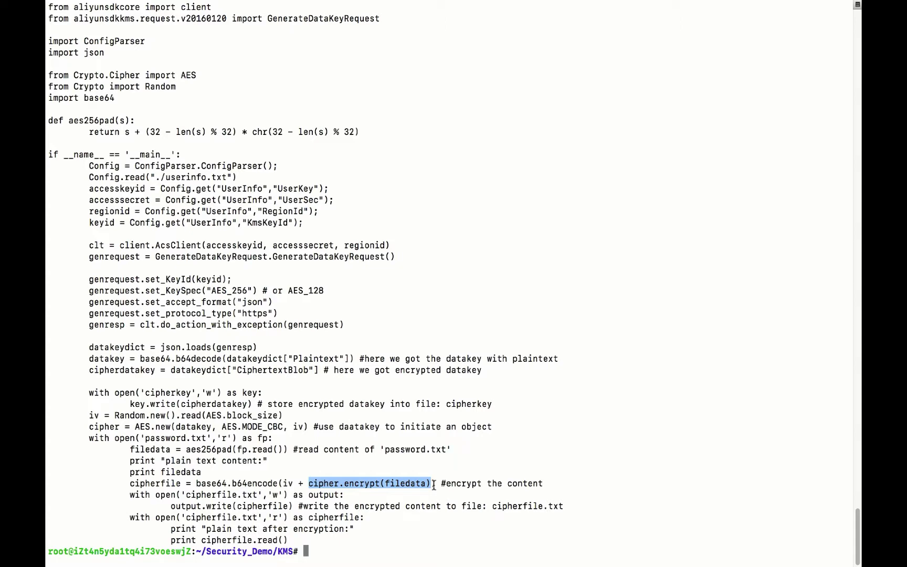
type("cat decrypt.py")
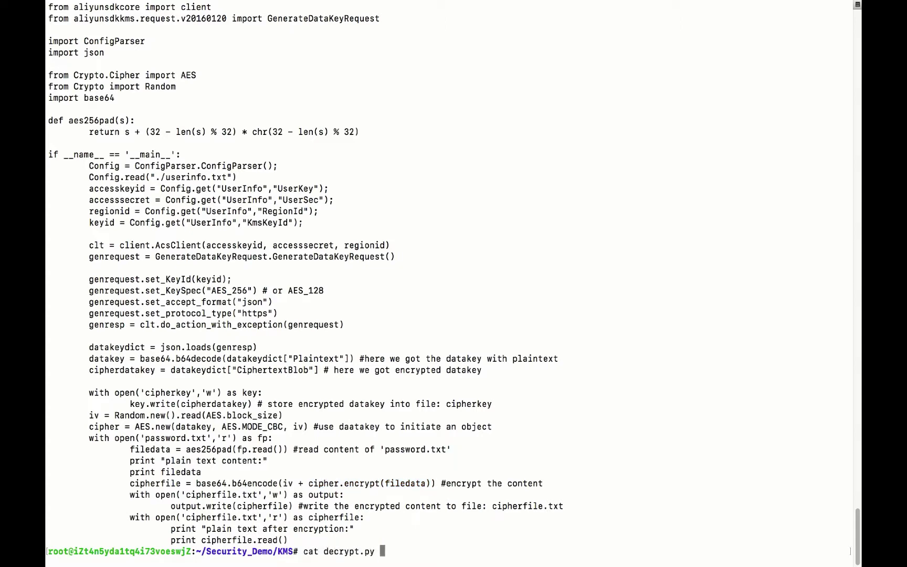
Print decrypt.py and highlight its cipherkey read, datakey, plaintext decoding and aes.decrypt call
key("Return")
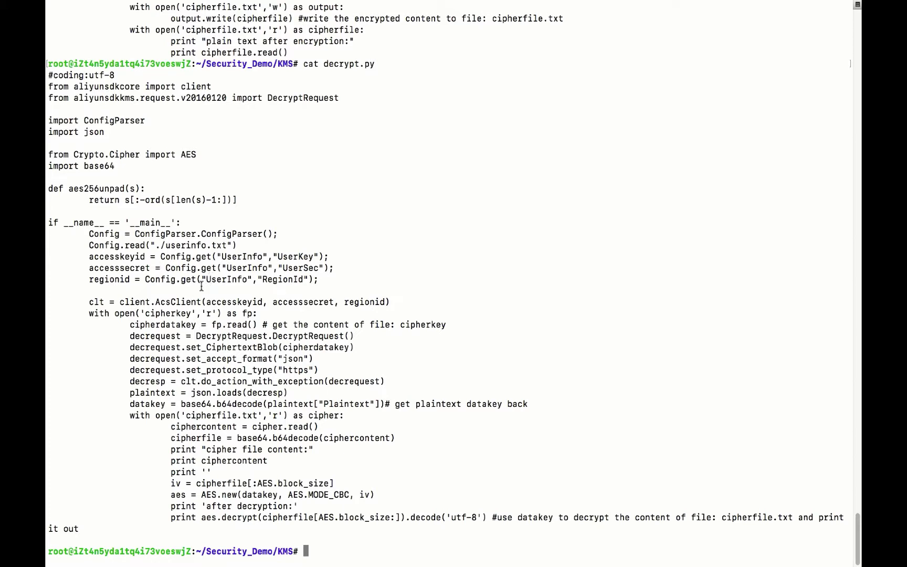
double_click(179, 312)
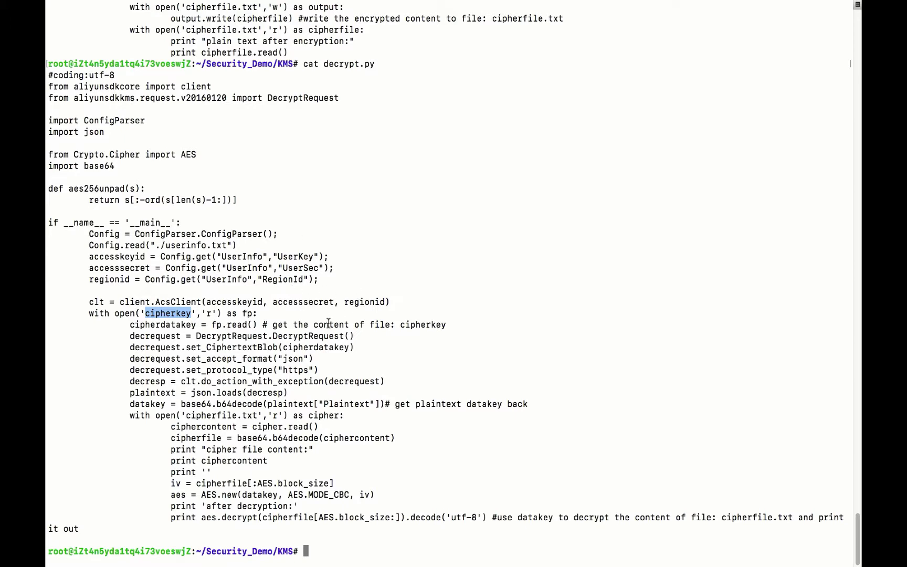
double_click(160, 404)
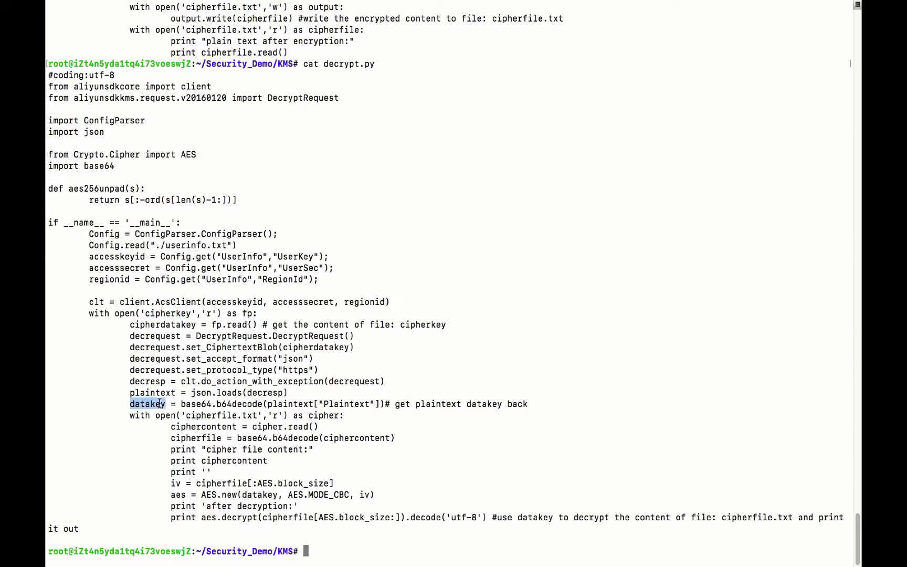
double_click(312, 404)
left_click(312, 405)
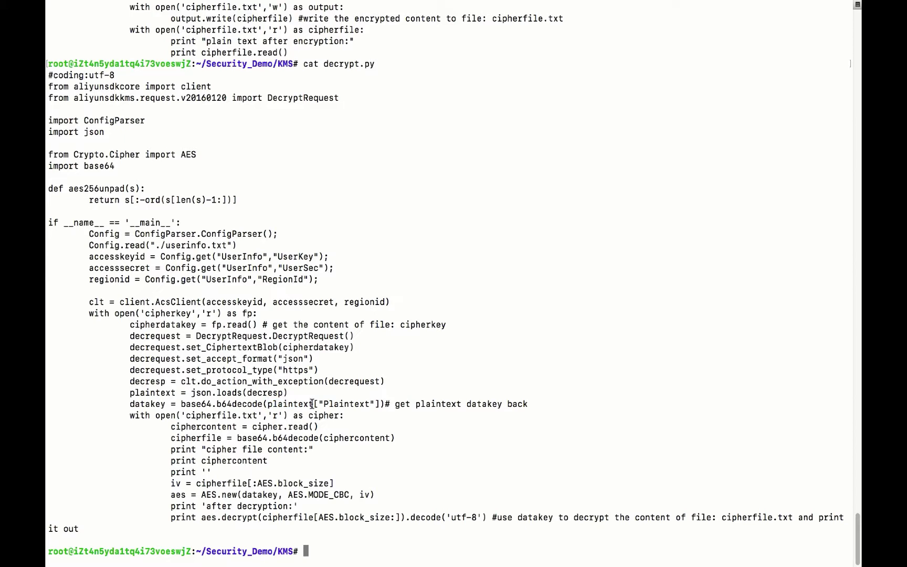
double_click(160, 403)
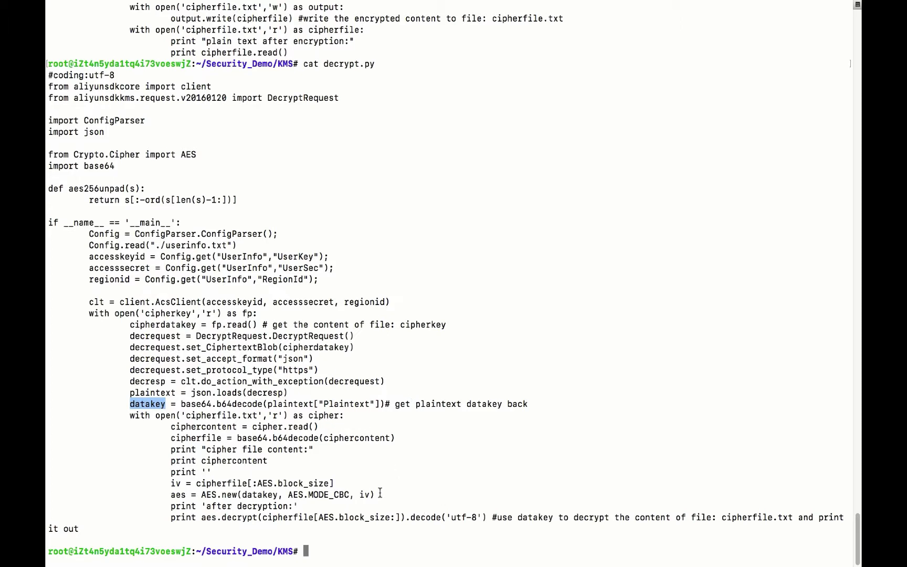
left_click_drag(202, 517, 258, 517)
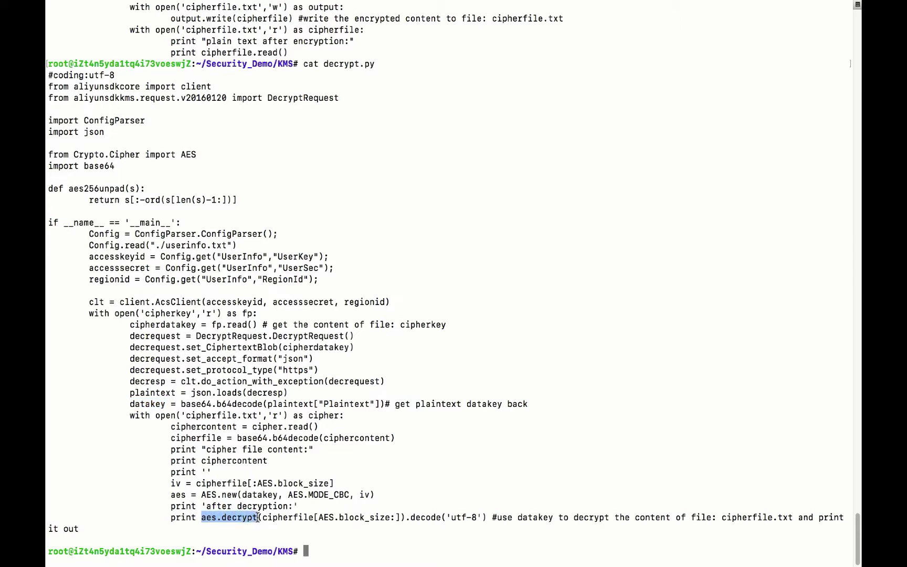
left_click(545, 457)
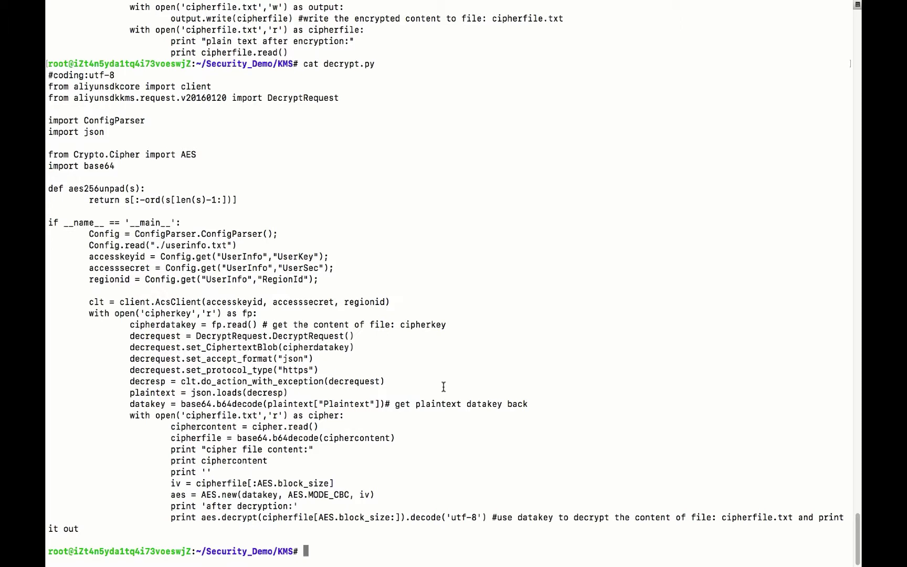
Run ls to show the KMS folder's eight files, including cipherfile.txt
key("Return")
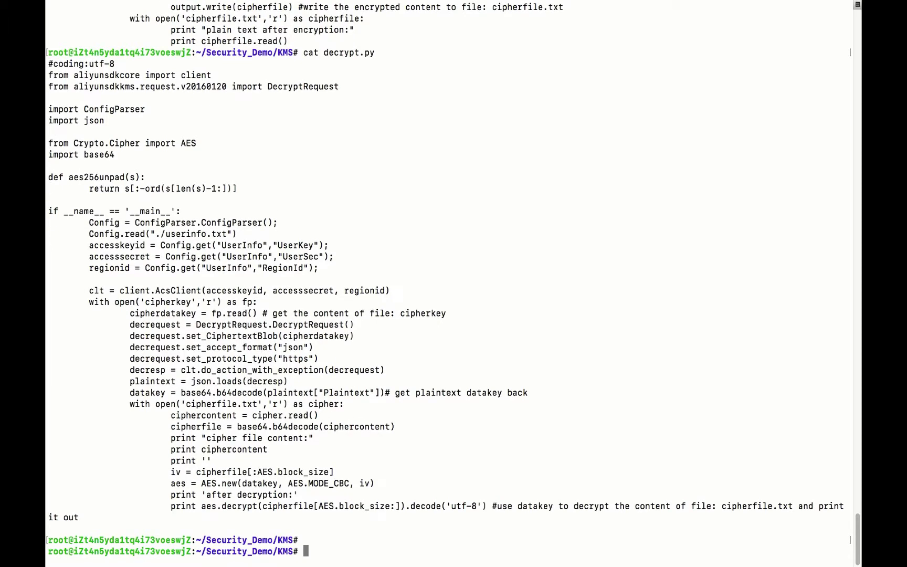
type("ls")
key("Return")
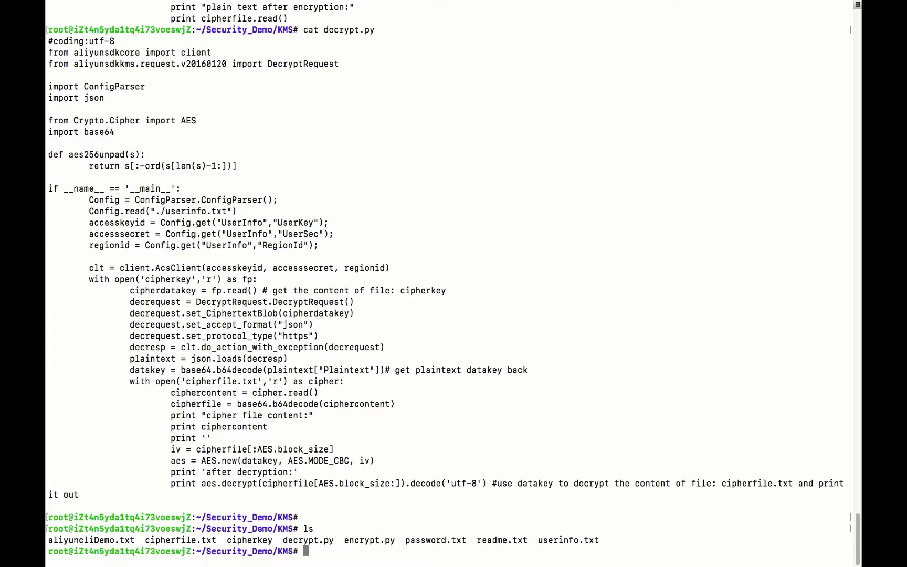
mouse_move(512, 7)
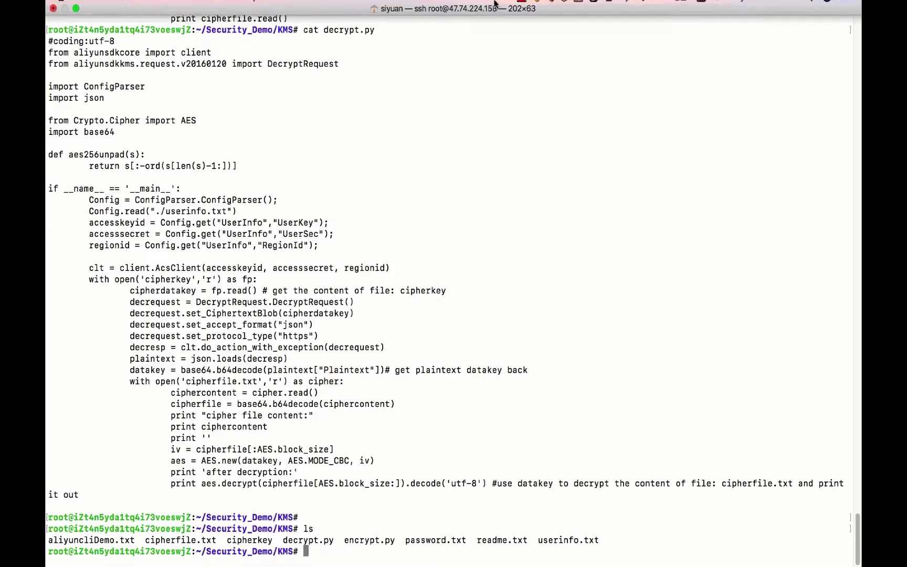